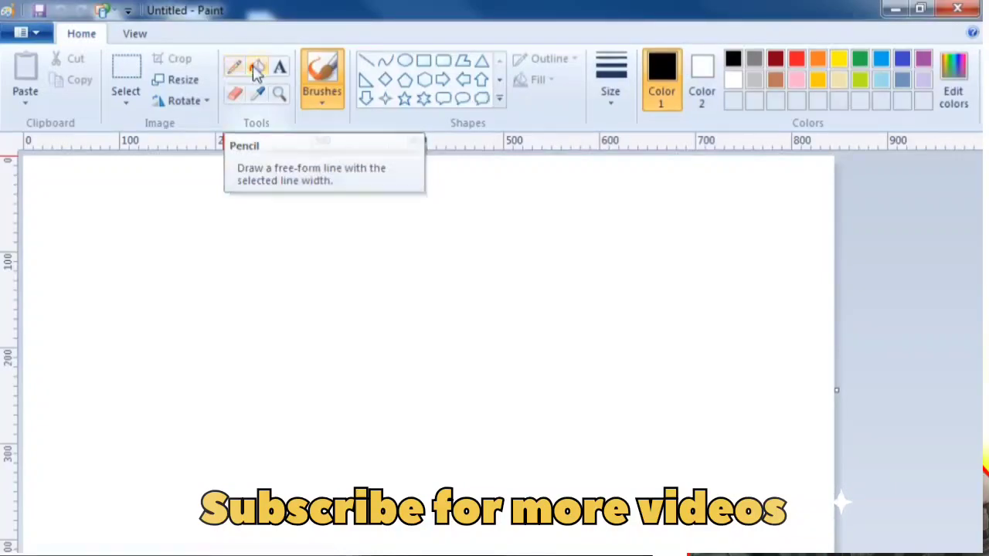
Draw a black freehand curve and a small dot below it on the canvas with the Pencil.
left_click(237, 68)
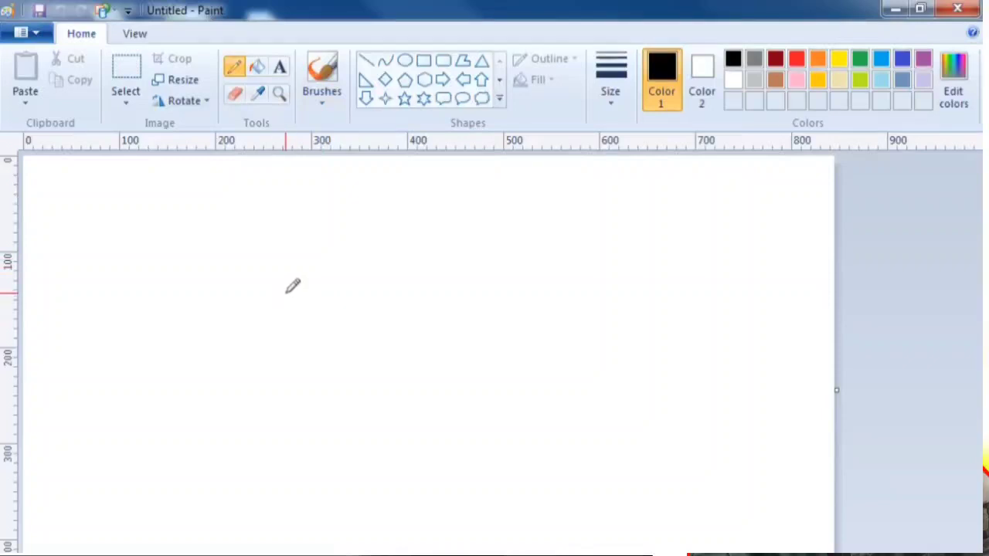
mouse_move(284, 292)
left_mouse_down()
mouse_move(281, 252)
mouse_move(301, 245)
mouse_move(401, 325)
mouse_move(433, 368)
mouse_move(524, 394)
left_mouse_up()
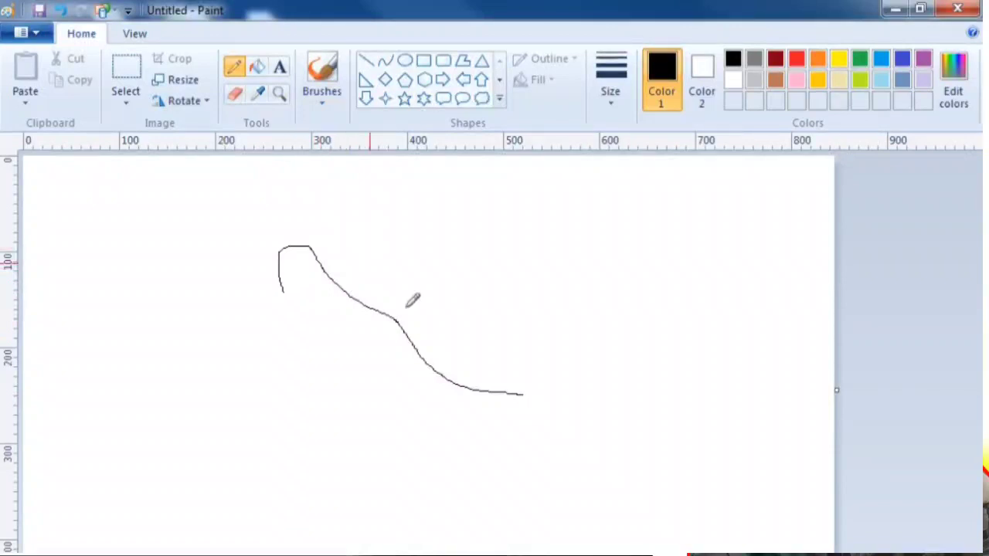
left_click(461, 472)
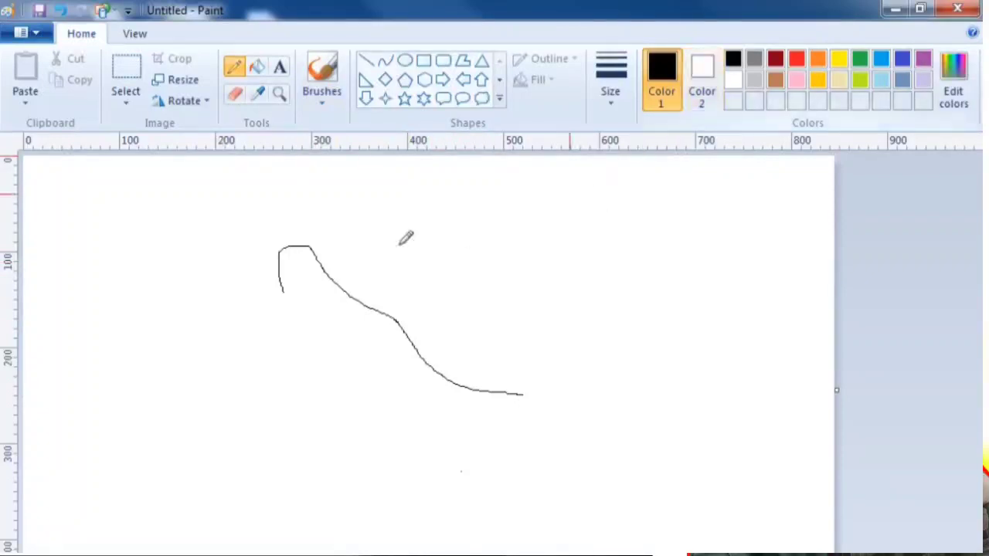
Set Color 2 to red and draw a large looping freehand pencil line with it across the black curve.
left_click(700, 83)
left_click(796, 62)
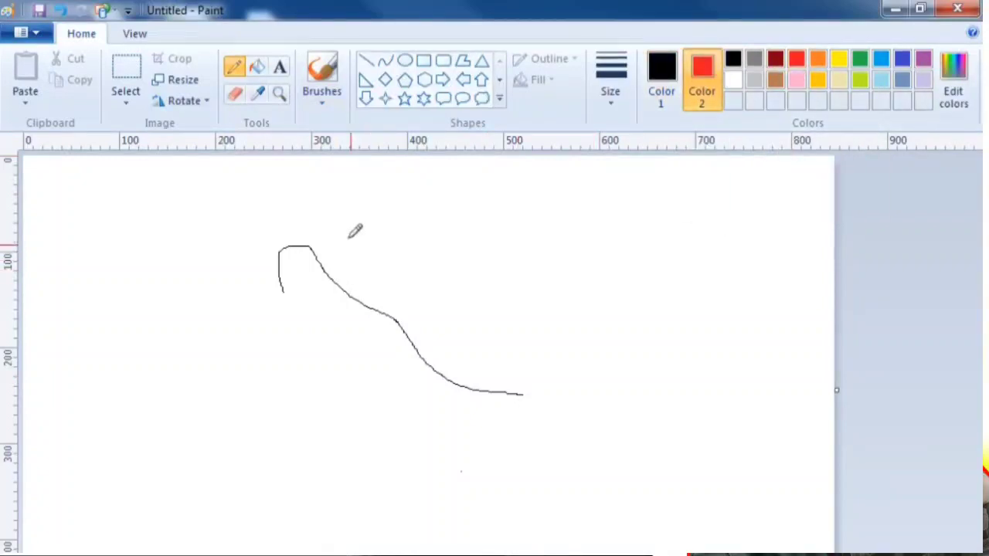
mouse_move(334, 230)
left_mouse_down()
mouse_move(377, 290)
mouse_move(386, 406)
mouse_move(405, 439)
mouse_move(439, 450)
mouse_move(489, 444)
mouse_move(532, 405)
mouse_move(545, 352)
mouse_move(509, 306)
mouse_move(427, 283)
mouse_move(340, 297)
mouse_move(212, 342)
left_mouse_up()
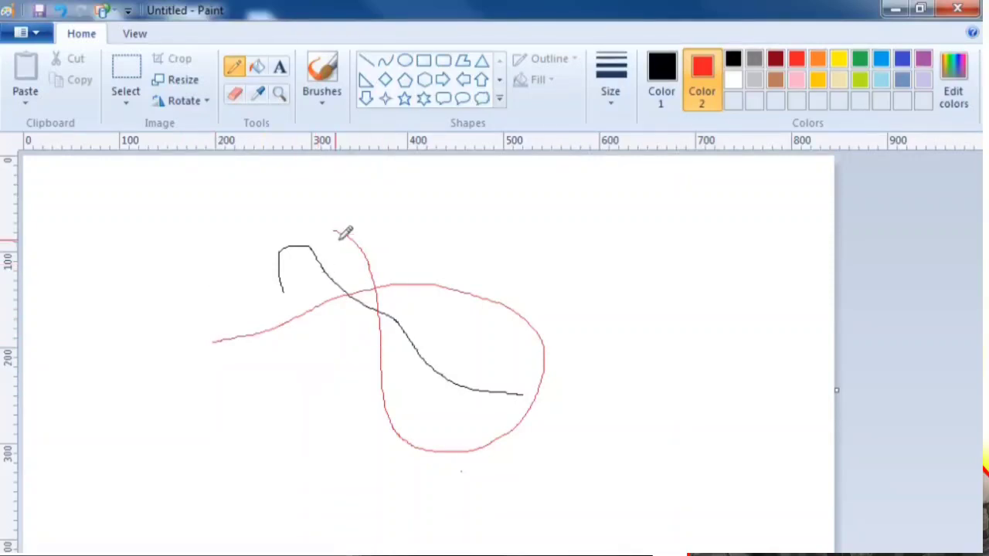
Draw straight black pencil lines over the curves: two long horizontals, one vertical and one descending diagonal.
left_click_drag(156, 286, 317, 286)
mouse_move(442, 273)
left_mouse_down()
mouse_move(619, 275)
mouse_move(759, 284)
left_mouse_up()
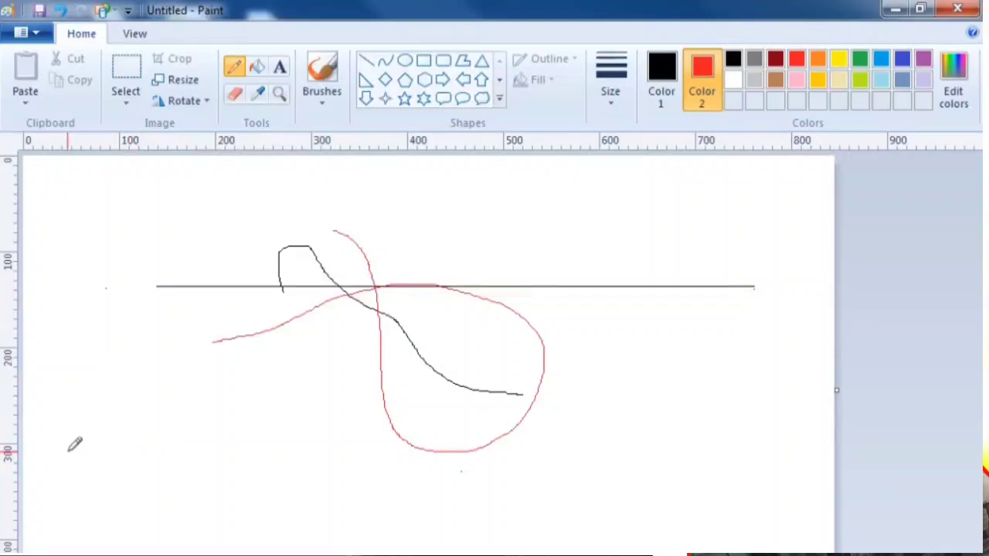
mouse_move(68, 451)
left_mouse_down()
mouse_move(244, 436)
mouse_move(730, 452)
left_mouse_up()
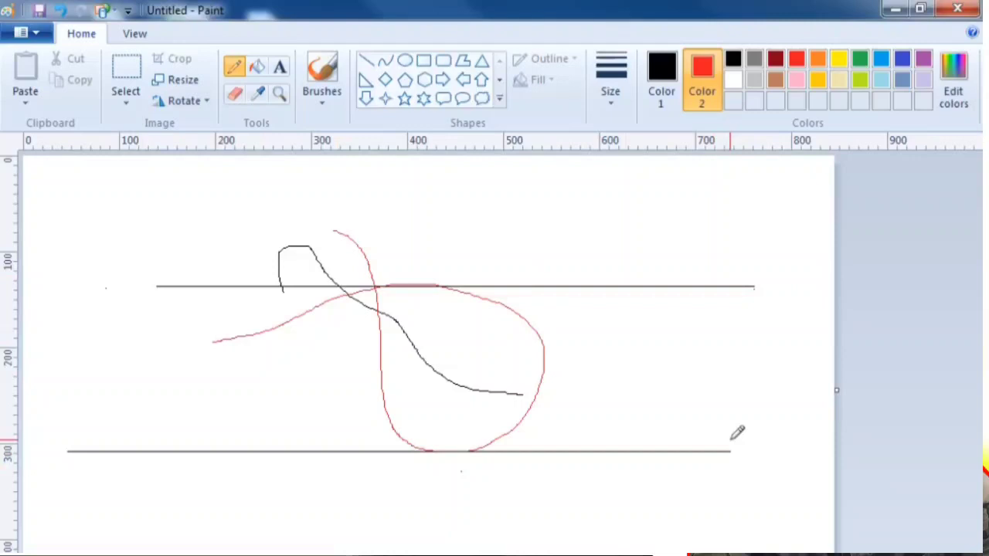
left_click_drag(379, 286, 379, 553)
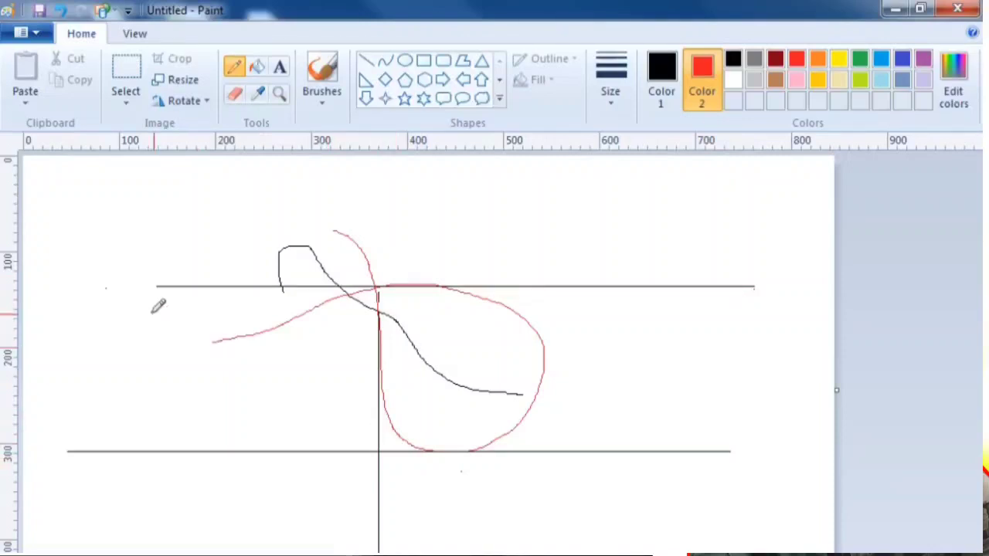
left_click_drag(152, 312, 495, 555)
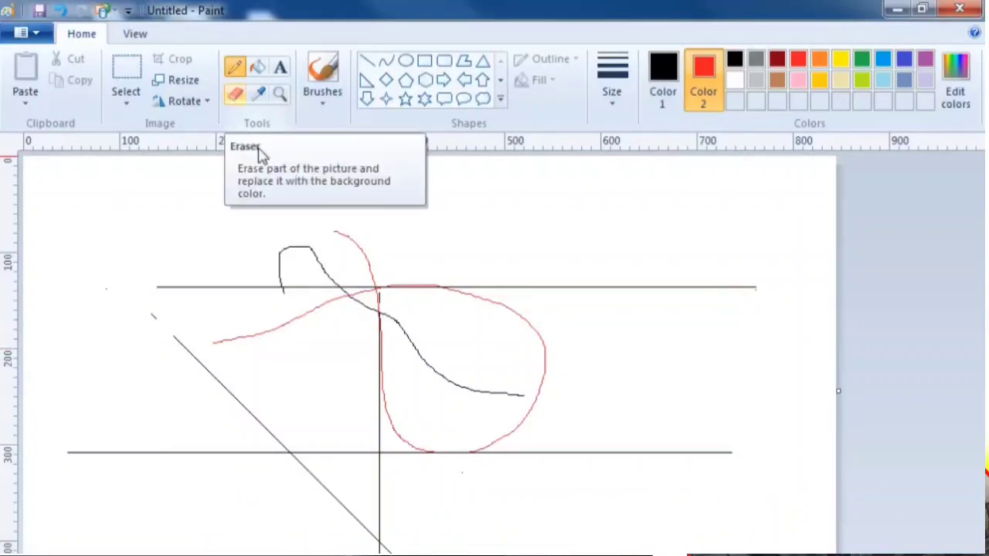
Make an Eraser stroke across the lines with red as Color 2, and another through the drawing with Color 2 set to white.
left_click(237, 101)
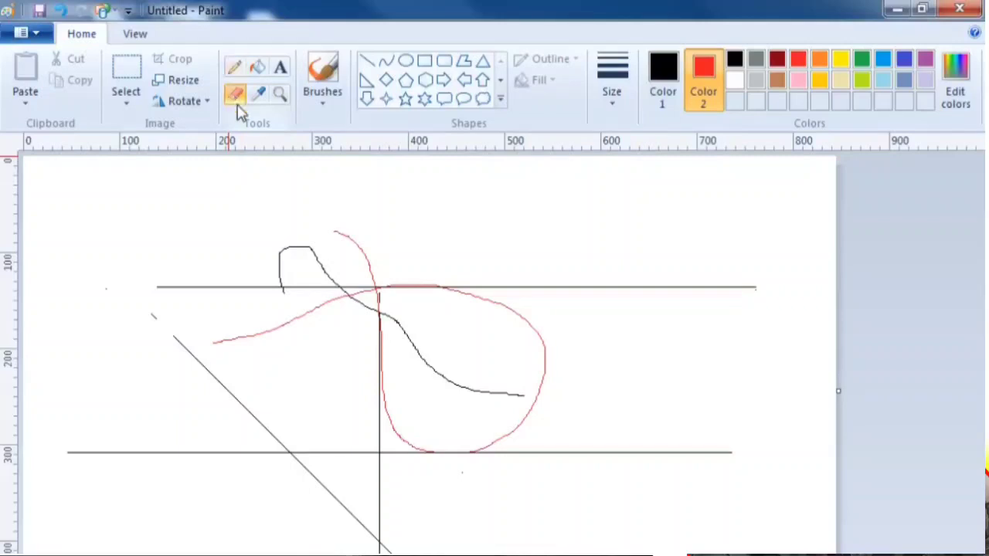
mouse_move(234, 253)
left_mouse_down()
mouse_move(244, 351)
mouse_move(285, 502)
left_mouse_up()
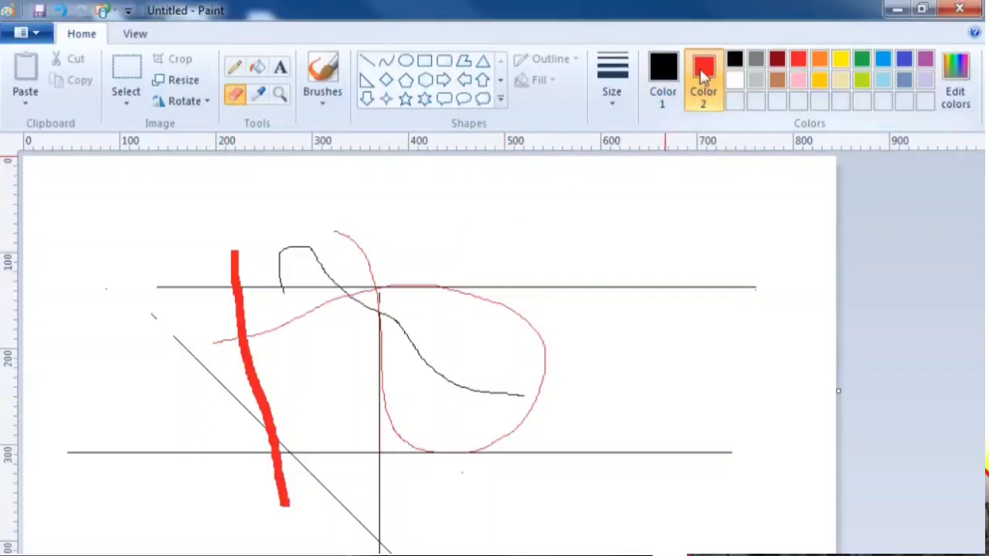
left_click(736, 80)
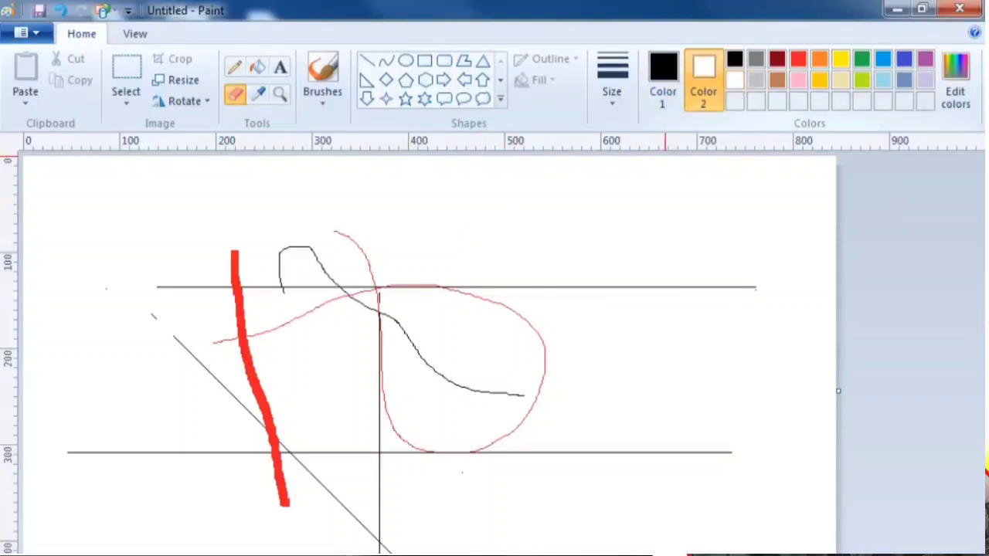
mouse_move(224, 260)
left_mouse_down()
mouse_move(392, 414)
mouse_move(359, 386)
mouse_move(349, 296)
mouse_move(420, 316)
left_mouse_up()
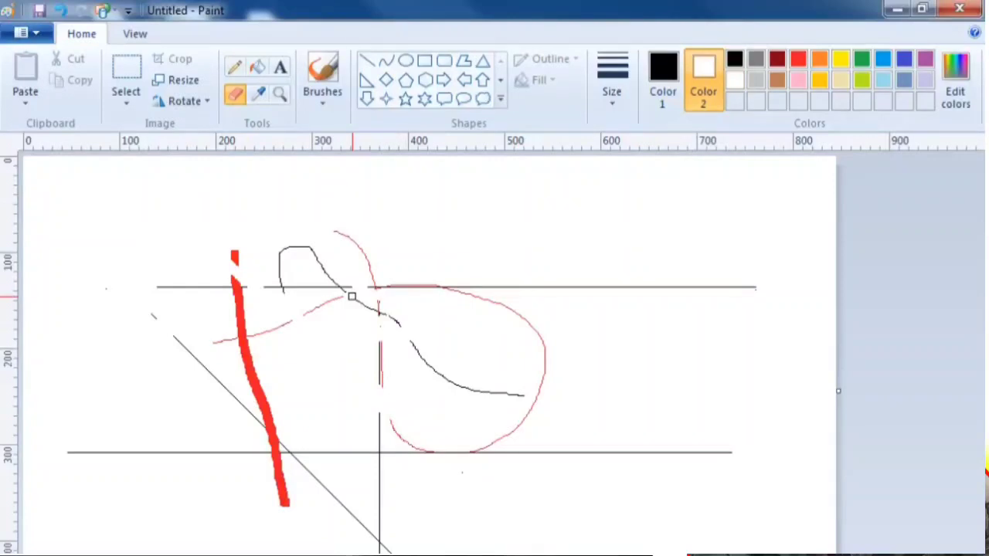
Enlarge, shrink and re-enlarge the eraser, and erase a wide band along the upper horizontal line.
key("ctrl+plus")
key("ctrl+plus")
key("ctrl+plus")
key("ctrl+plus")
key("ctrl+plus")
key("ctrl+plus")
key("ctrl+plus")
key("ctrl+plus")
key("ctrl+plus")
key("ctrl+plus")
key("ctrl+plus")
key("ctrl+plus")
key("ctrl+plus")
key("ctrl+plus")
key("ctrl+plus")
key("ctrl+plus")
key("ctrl+plus")
key("ctrl+plus")
key("ctrl+plus")
key("ctrl+plus")
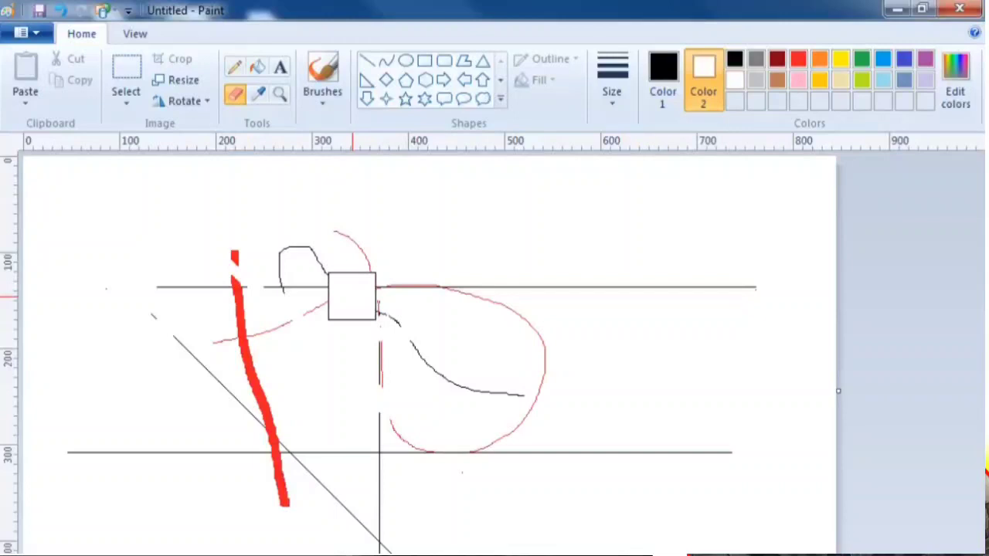
key("ctrl+minus")
key("ctrl+minus")
key("ctrl+minus")
key("ctrl+minus")
key("ctrl+minus")
key("ctrl+minus")
key("ctrl+minus")
key("ctrl+minus")
key("ctrl+minus")
key("ctrl+minus")
key("ctrl+minus")
key("ctrl+minus")
key("ctrl+minus")
key("ctrl+minus")
key("ctrl+minus")
key("ctrl+minus")
key("ctrl+minus")
key("ctrl+minus")
key("ctrl+minus")
key("ctrl+minus")
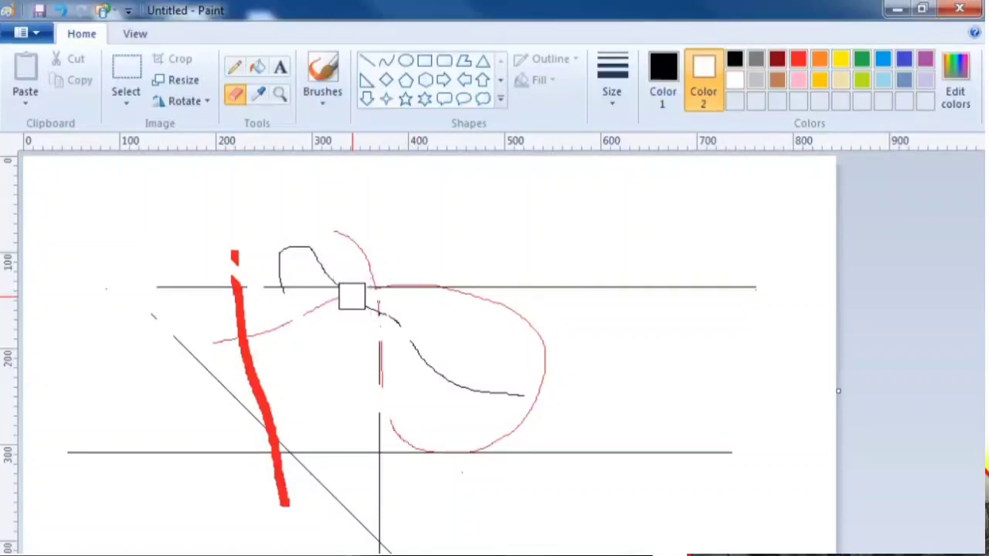
key("ctrl+plus")
key("ctrl+plus")
key("ctrl+plus")
key("ctrl+plus")
key("ctrl+plus")
key("ctrl+plus")
key("ctrl+plus")
key("ctrl+plus")
key("ctrl+plus")
key("ctrl+plus")
key("ctrl+plus")
key("ctrl+plus")
key("ctrl+plus")
key("ctrl+plus")
key("ctrl+plus")
key("ctrl+plus")
key("ctrl+plus")
key("ctrl+plus")
key("ctrl+plus")
key("ctrl+plus")
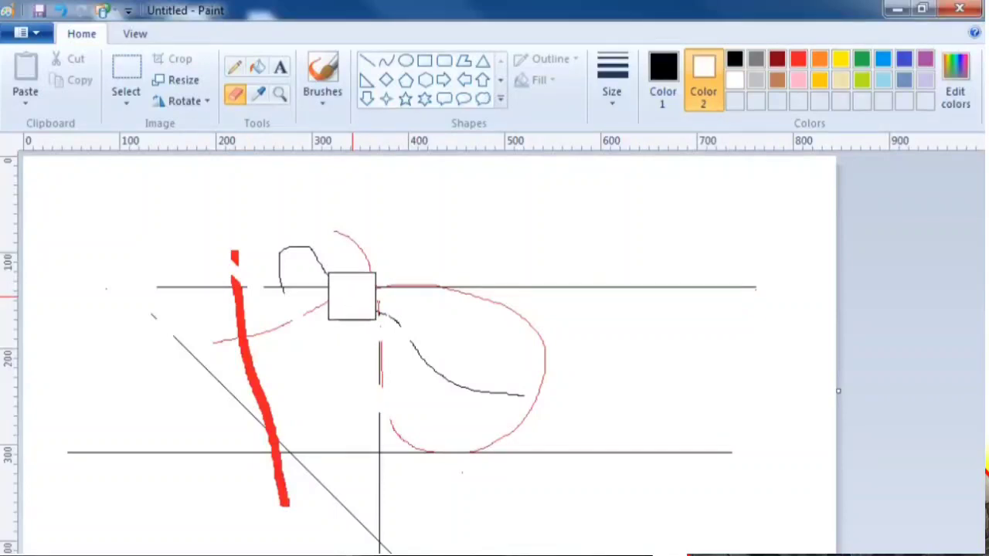
mouse_move(351, 296)
left_mouse_down()
mouse_move(207, 298)
mouse_move(158, 281)
mouse_move(415, 281)
left_mouse_up()
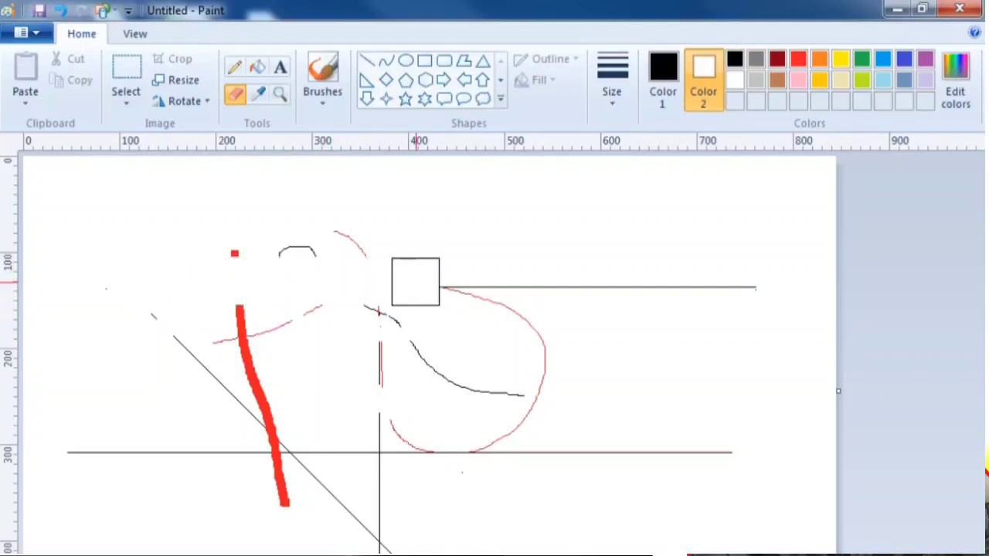
Fill the canvas background with orange, green and blue in turn, using Color 1.
left_click(261, 74)
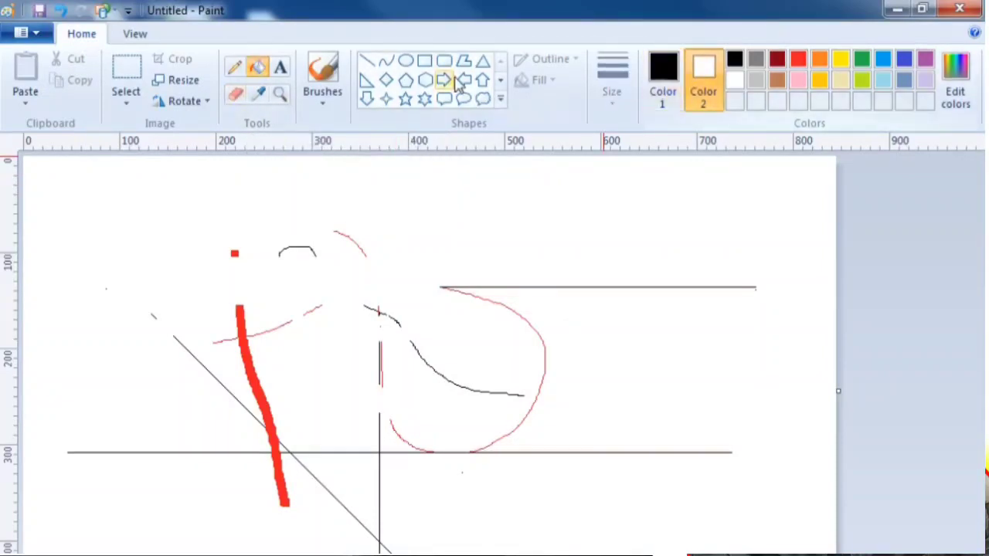
left_click(662, 87)
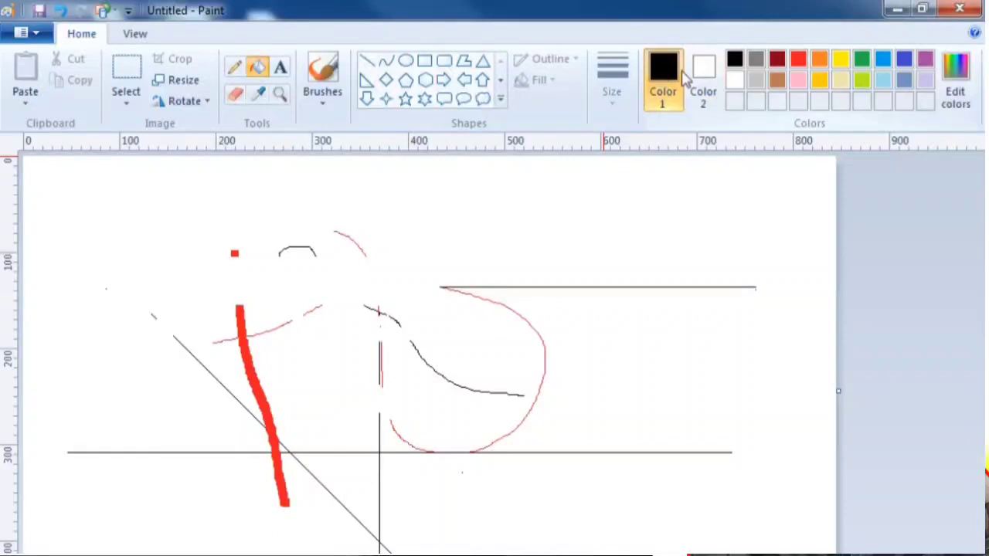
left_click(819, 60)
left_click(585, 184)
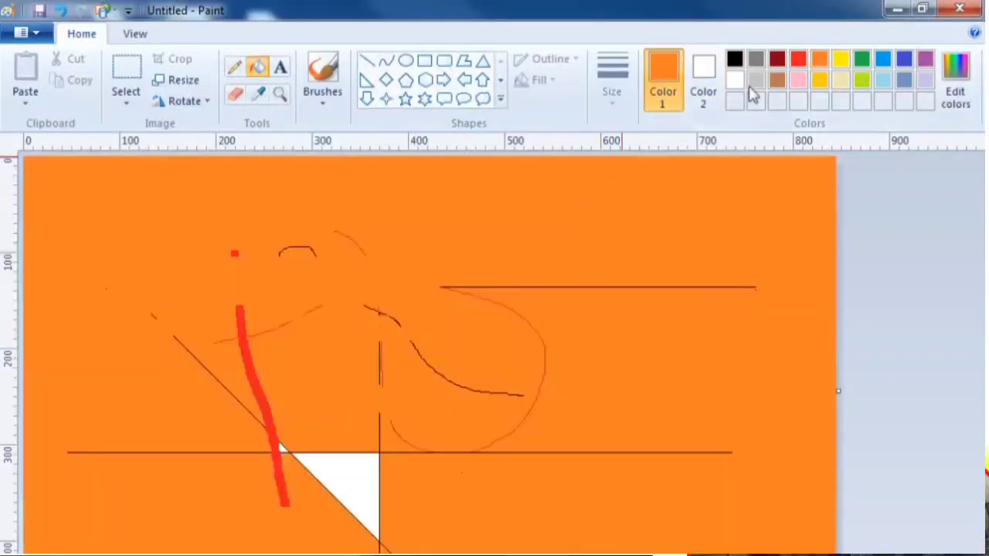
left_click(859, 63)
left_click(618, 187)
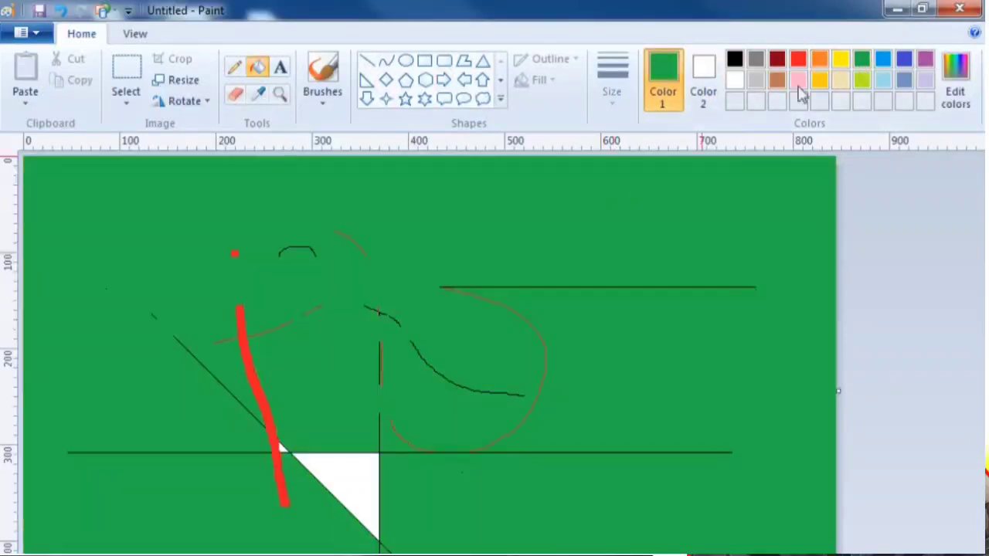
left_click(514, 222)
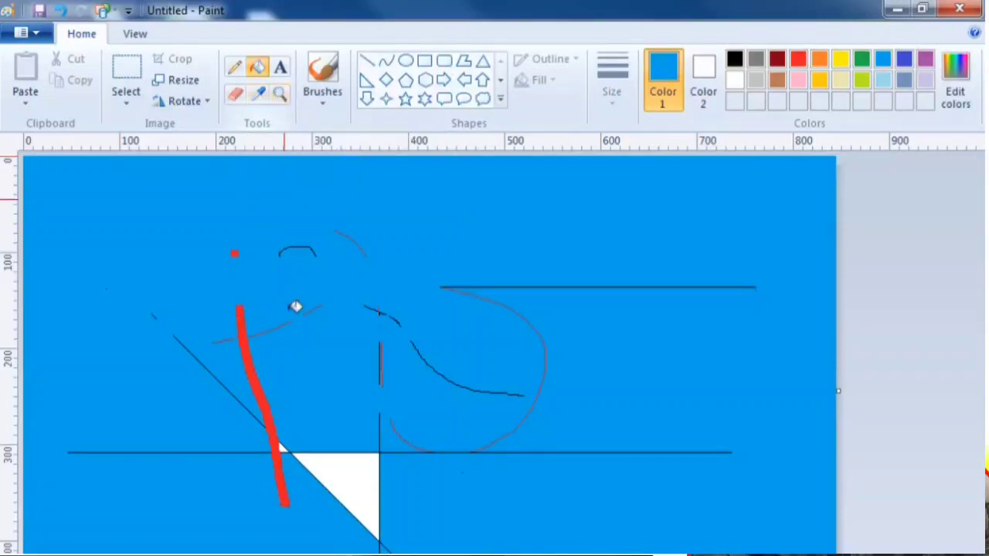
Sample red from the thick stroke with the Color picker and fill the blue background with it.
left_click(260, 95)
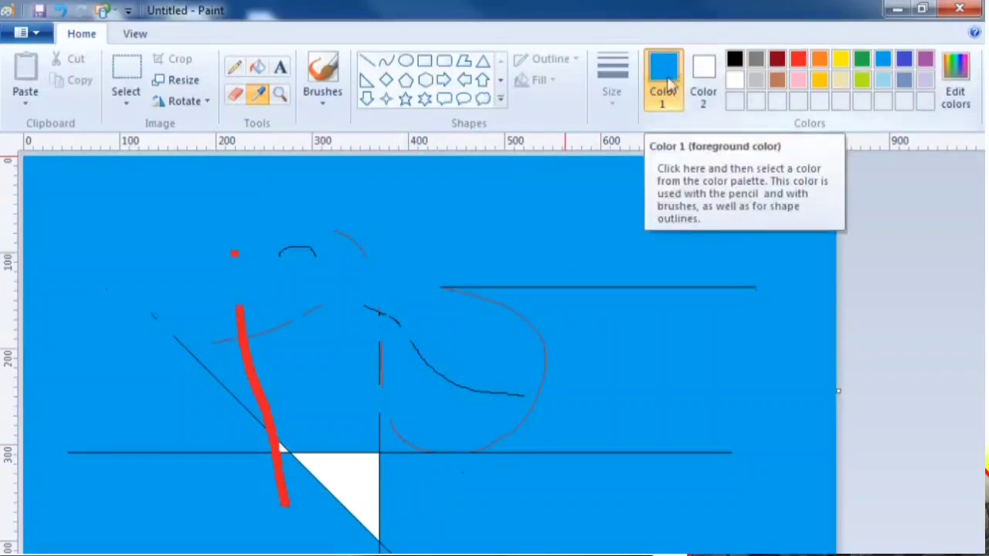
left_click(253, 364)
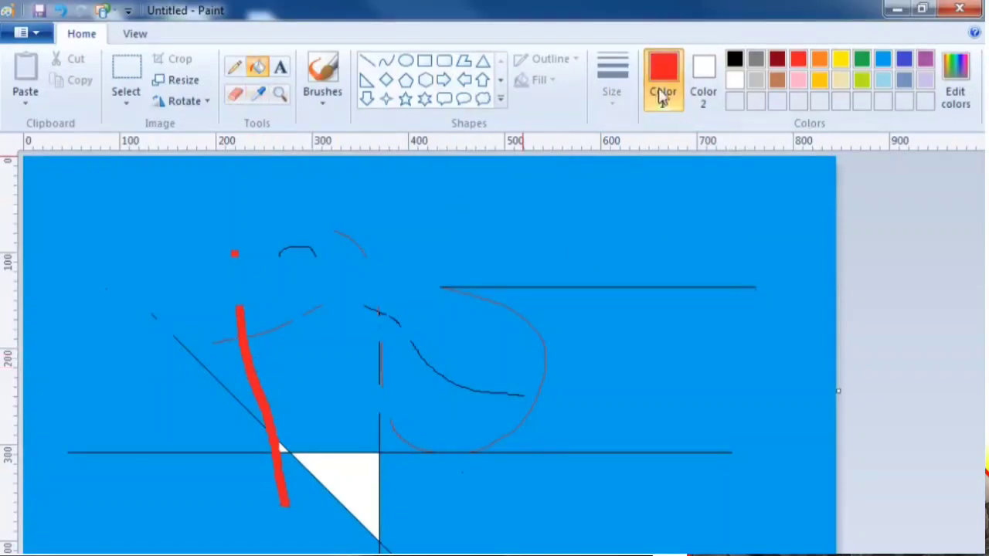
left_click(480, 221)
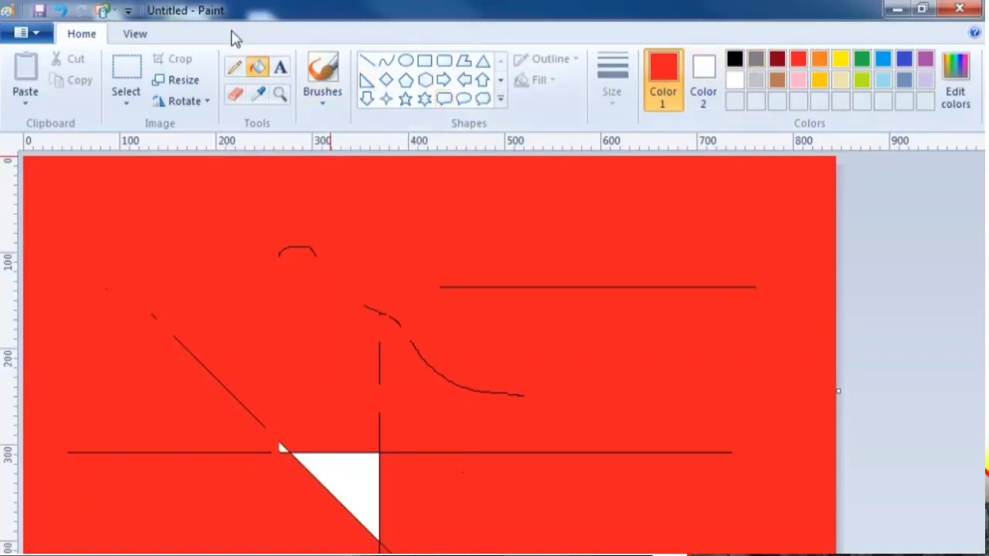
Delete everything on the canvas and add the text "arvdd" to its upper-left area.
key("ctrl+a")
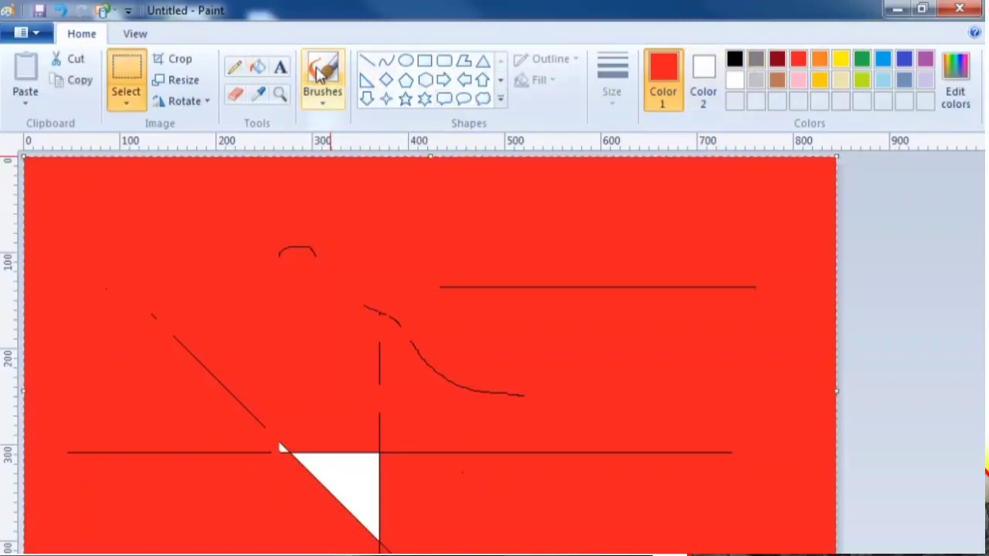
key("Delete")
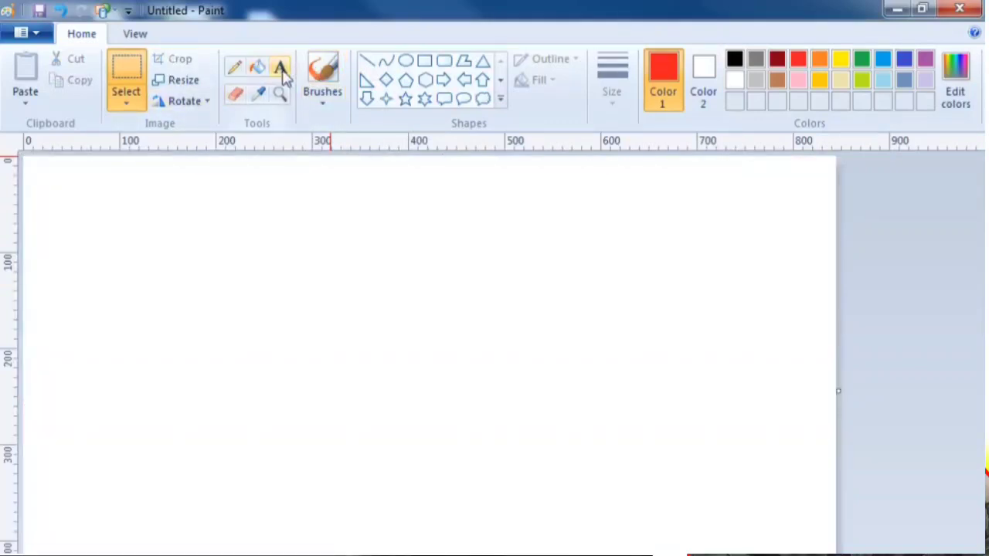
left_click(281, 69)
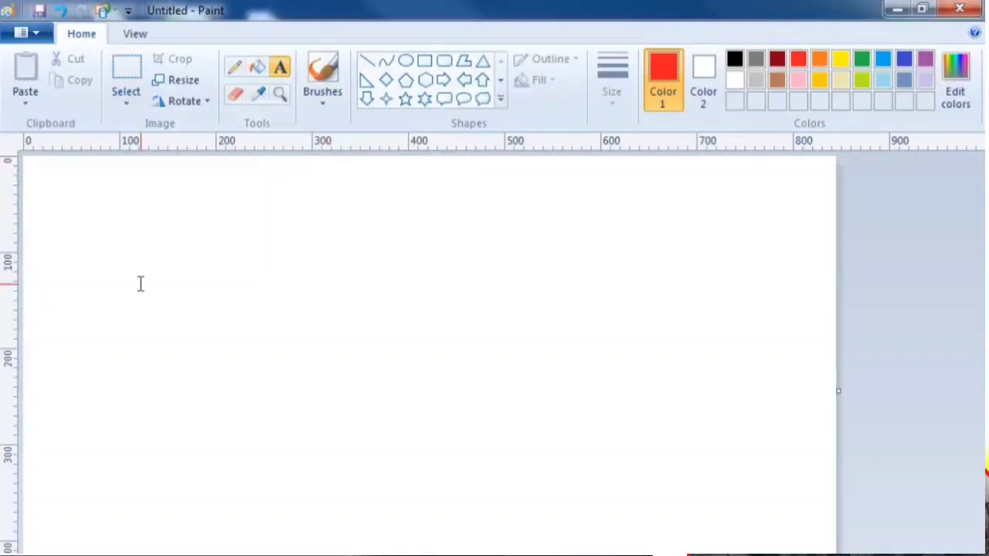
left_click(111, 286)
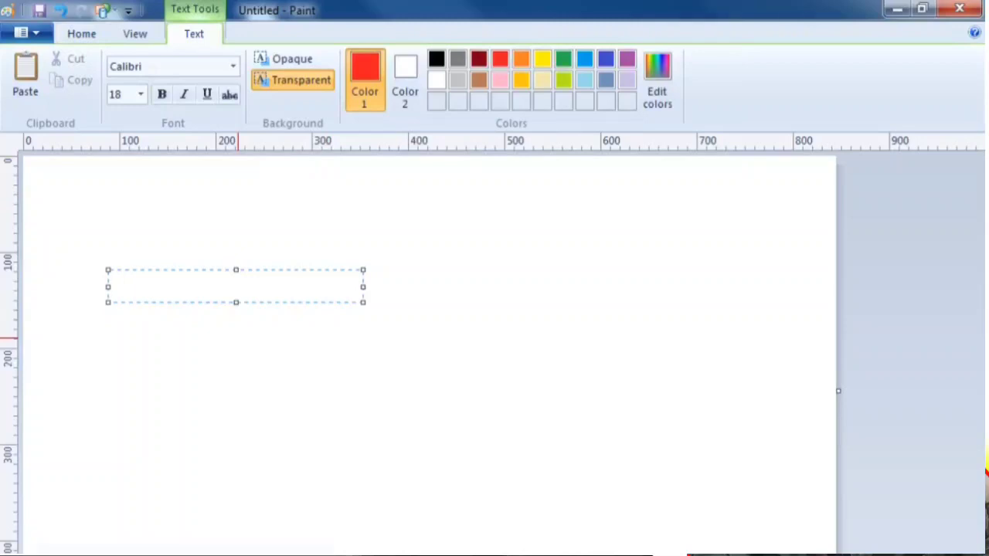
type("arvdd")
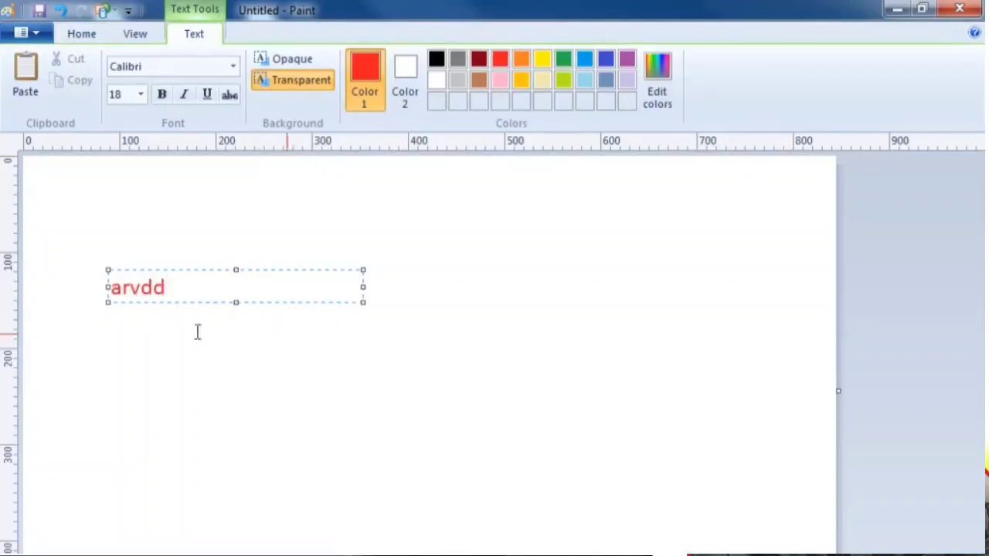
Set the text "arvdd" to font size 36 and enlarge its text box to fit the larger letters.
left_click_drag(174, 289, 100, 289)
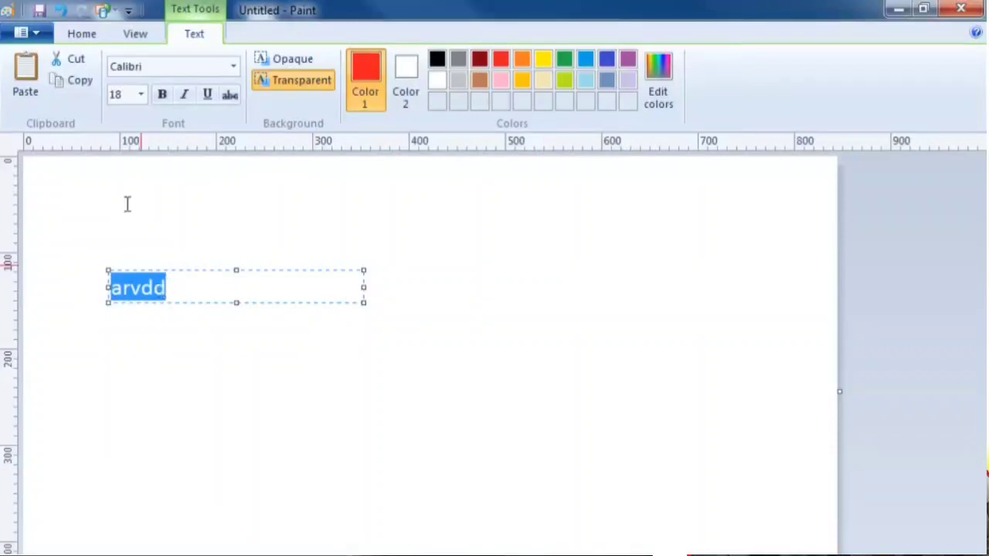
left_click(140, 94)
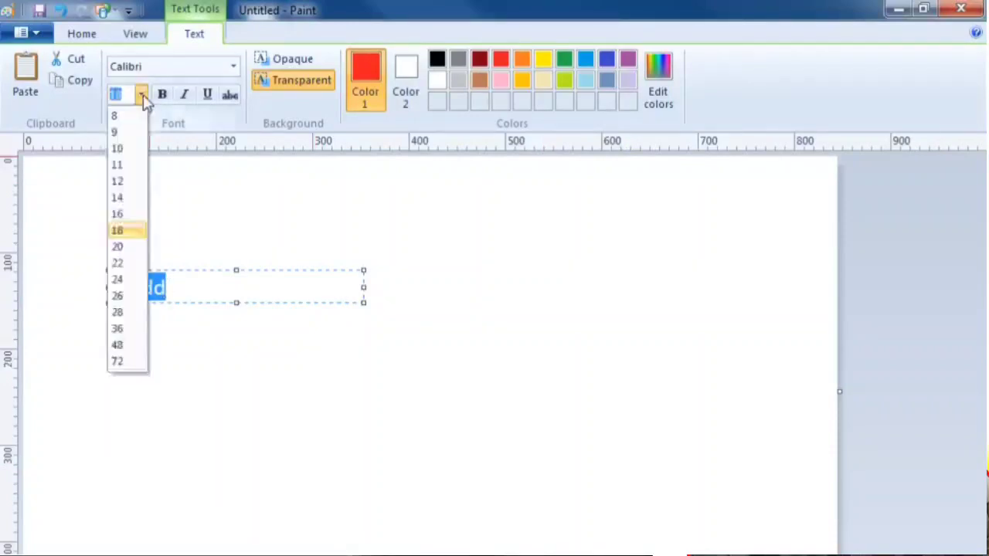
left_click(125, 330)
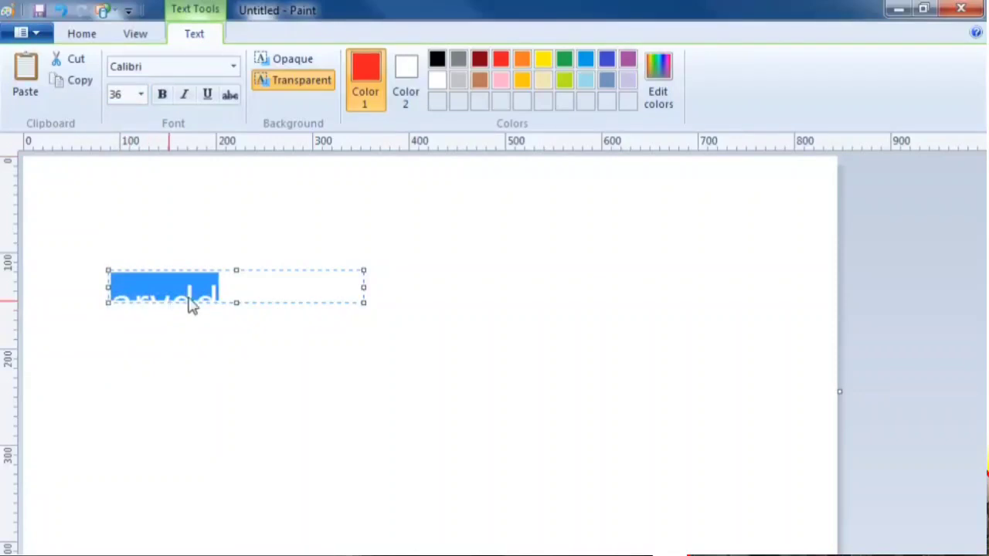
left_click_drag(361, 301, 468, 394)
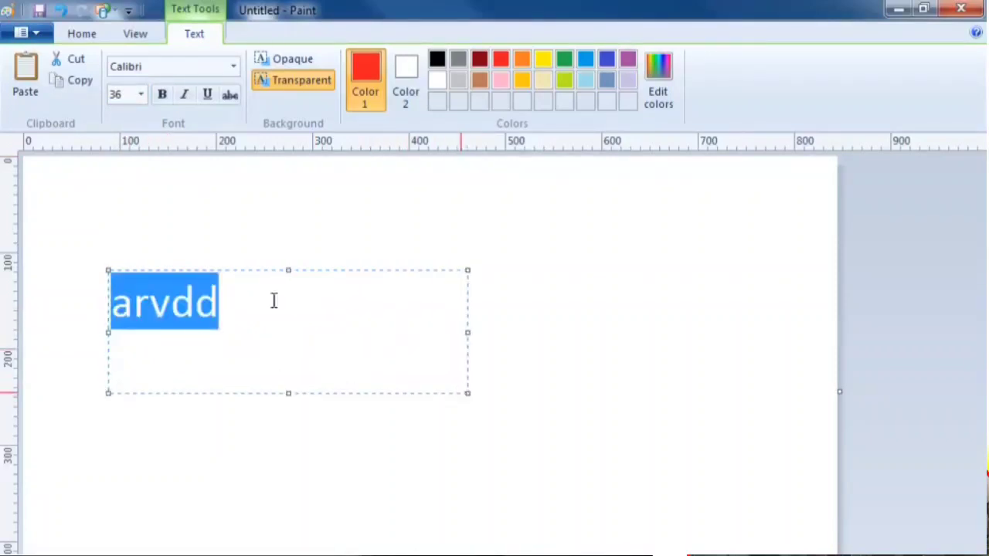
Change the color of the text "arvdd" to green.
left_click(174, 306)
left_click_drag(251, 300, 122, 306)
left_click(232, 305)
left_click_drag(238, 300, 86, 304)
left_click(565, 60)
Make the text "arvdd" bold.
left_click(246, 302)
left_click_drag(182, 303, 93, 305)
left_click(163, 94)
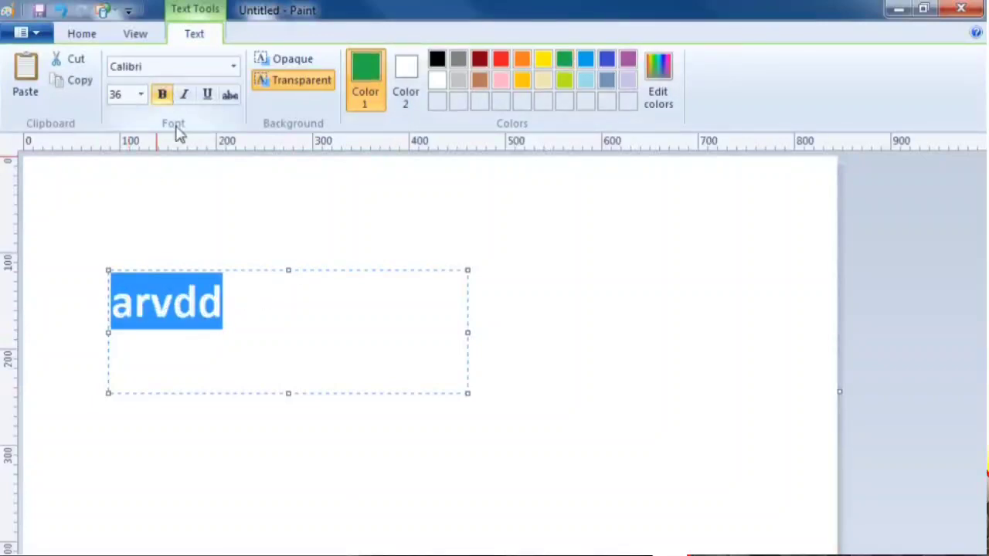
Try italic formatting on the text "arvdd" and switch it back off.
left_click(182, 300)
left_click_drag(223, 303, 117, 308)
left_click(183, 96)
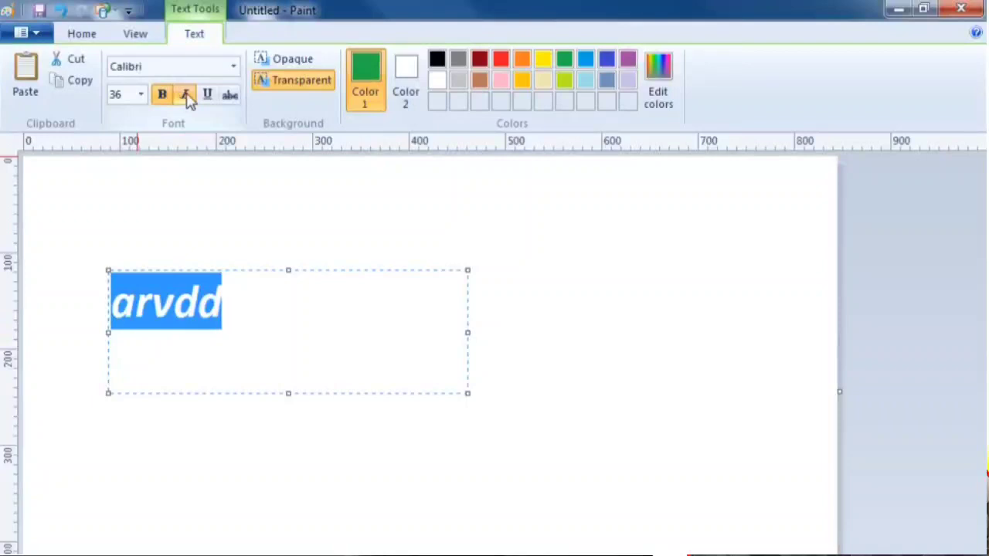
left_click(186, 99)
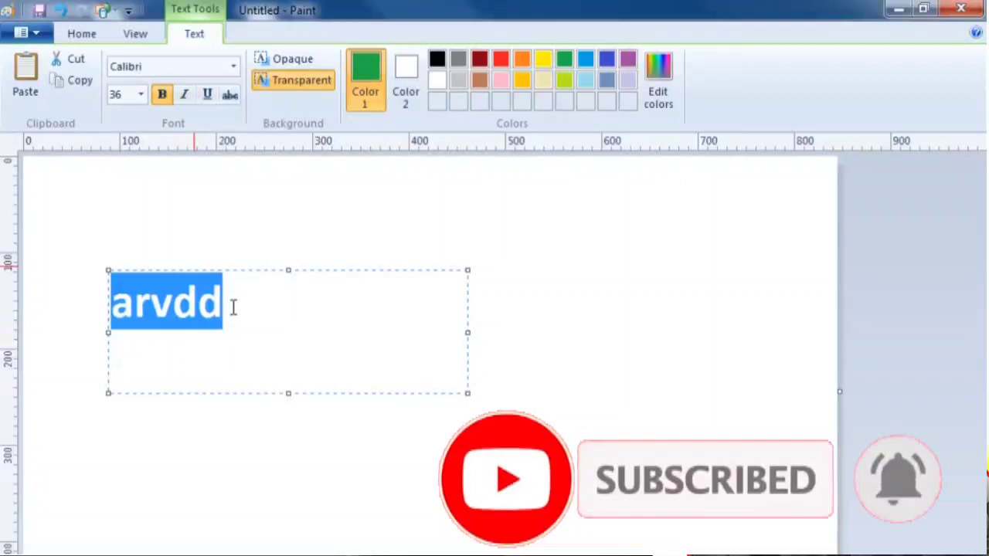
left_click(284, 317)
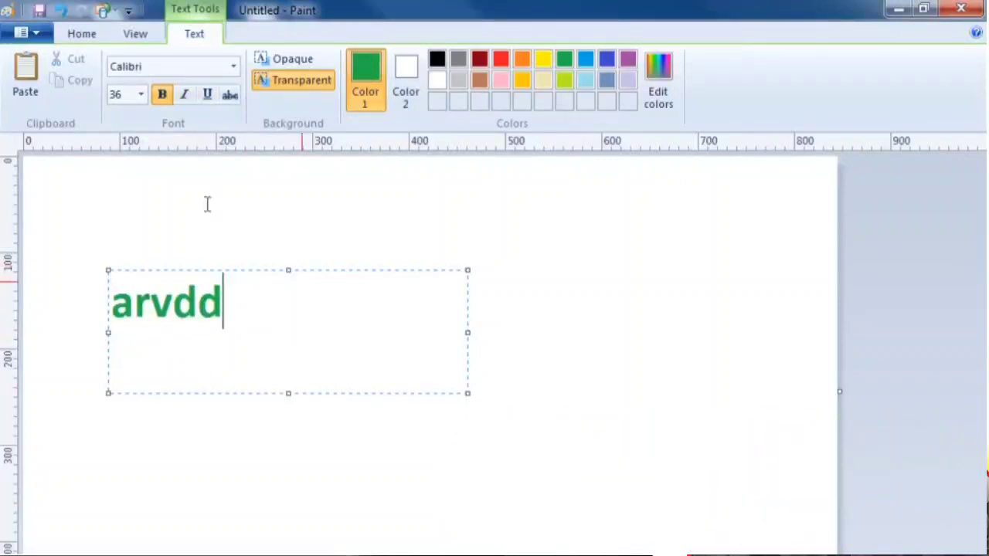
Underline the whole text "arvdd".
left_click(184, 95)
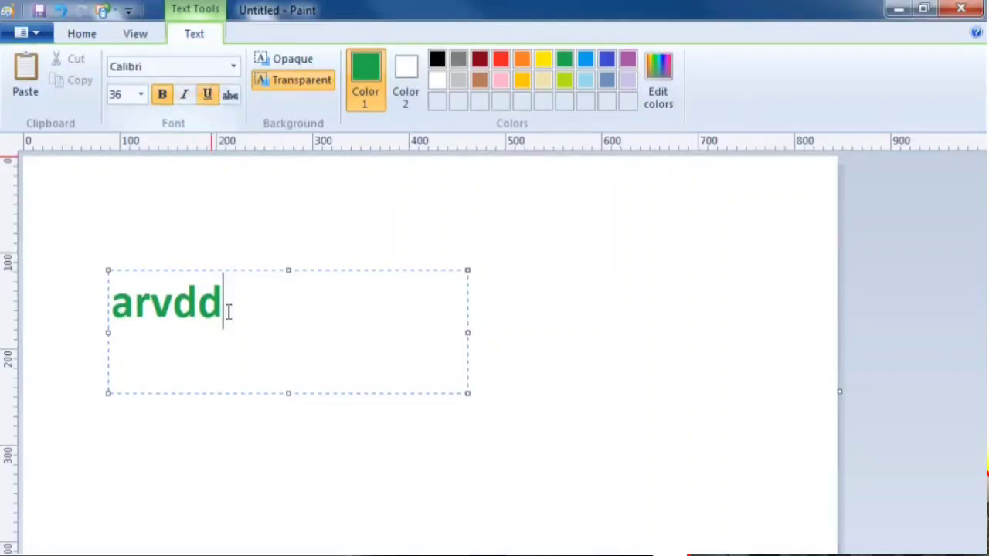
left_click_drag(247, 318, 104, 309)
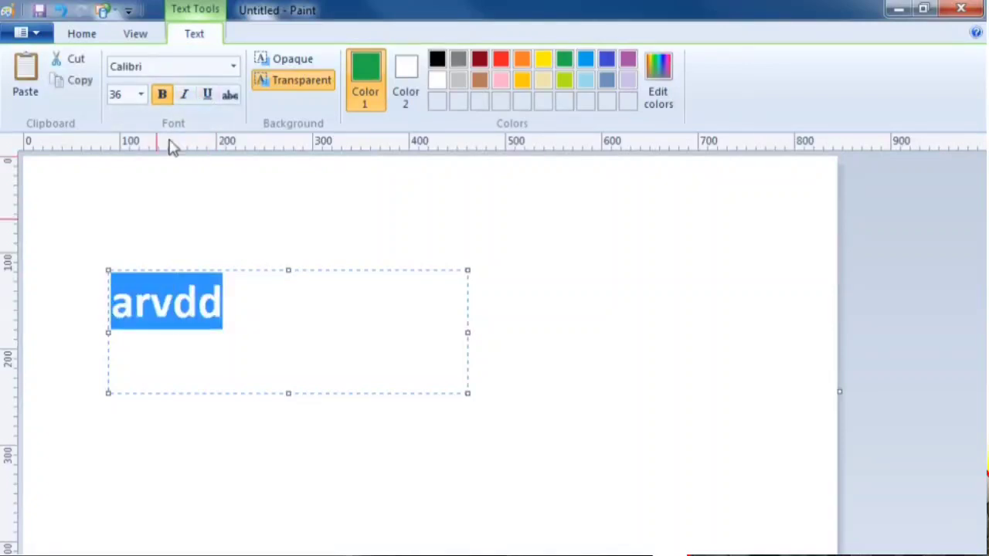
left_click(206, 96)
left_click(232, 308)
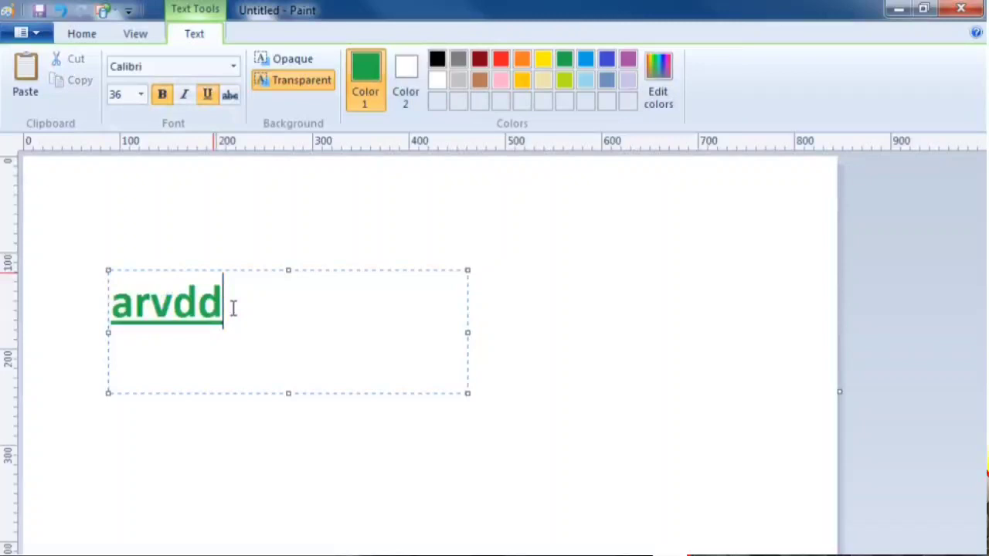
Apply strikethrough to the whole text "arvdd".
left_click_drag(246, 301, 104, 307)
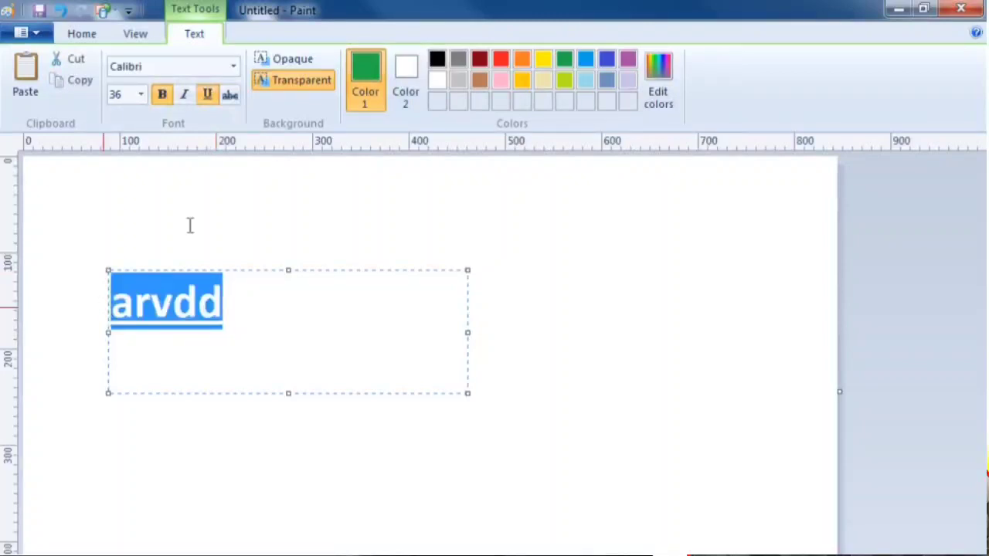
left_click(230, 95)
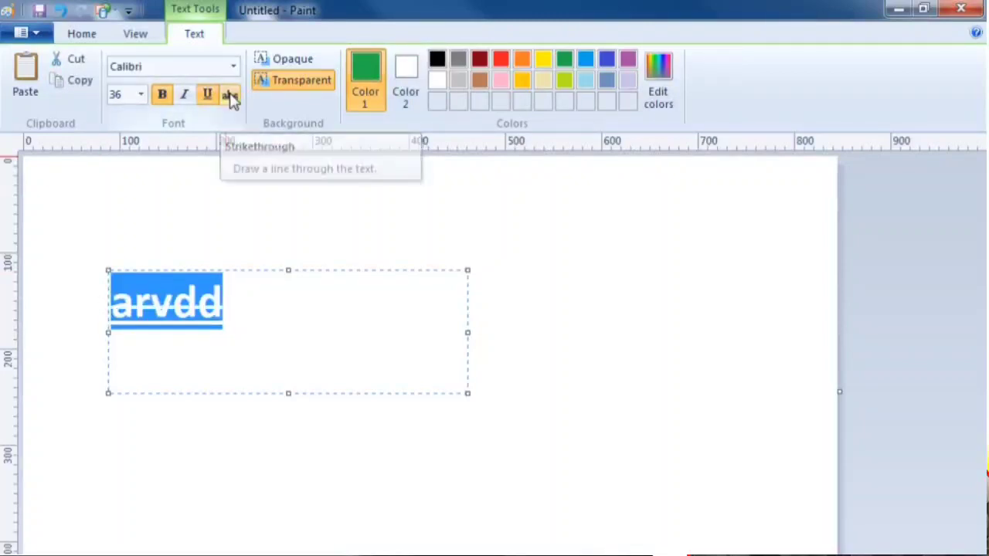
left_click(234, 306)
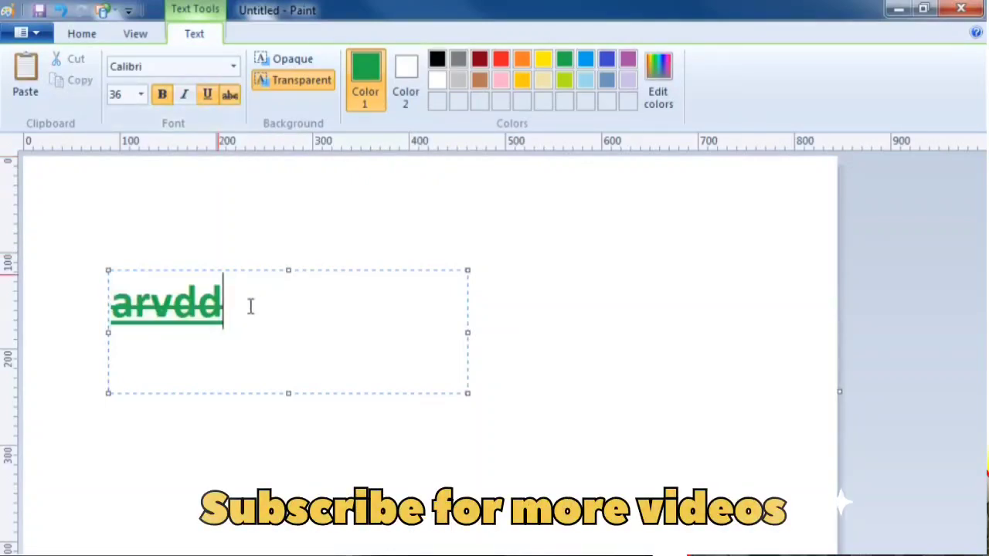
left_click_drag(269, 303, 105, 303)
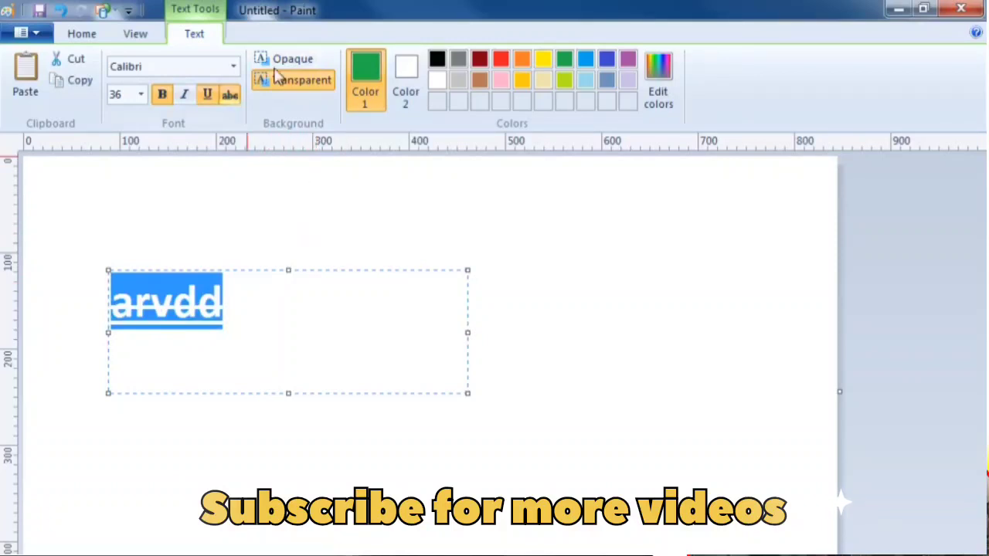
left_click(385, 69)
left_click(359, 76)
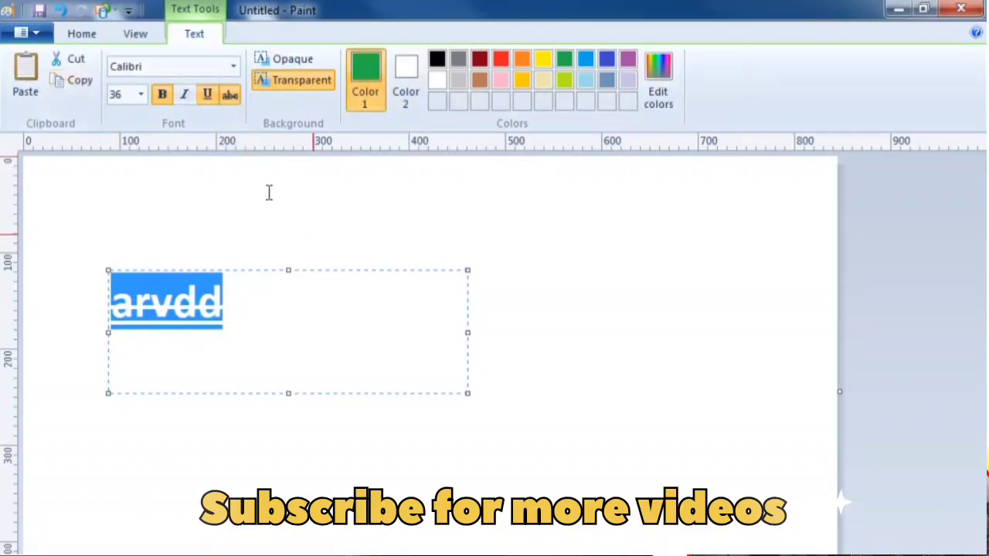
Fill the canvas background around the text "arvdd" with green.
left_click(91, 37)
left_click(257, 68)
left_click(332, 209)
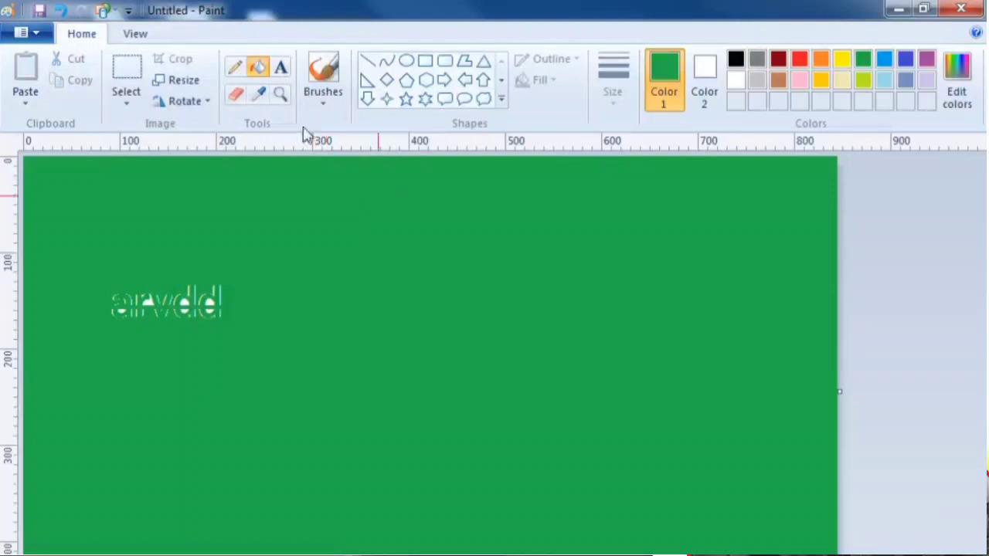
Add the text "sdfdfdsfsdf" in the right half of the green canvas and color it red.
left_click(280, 67)
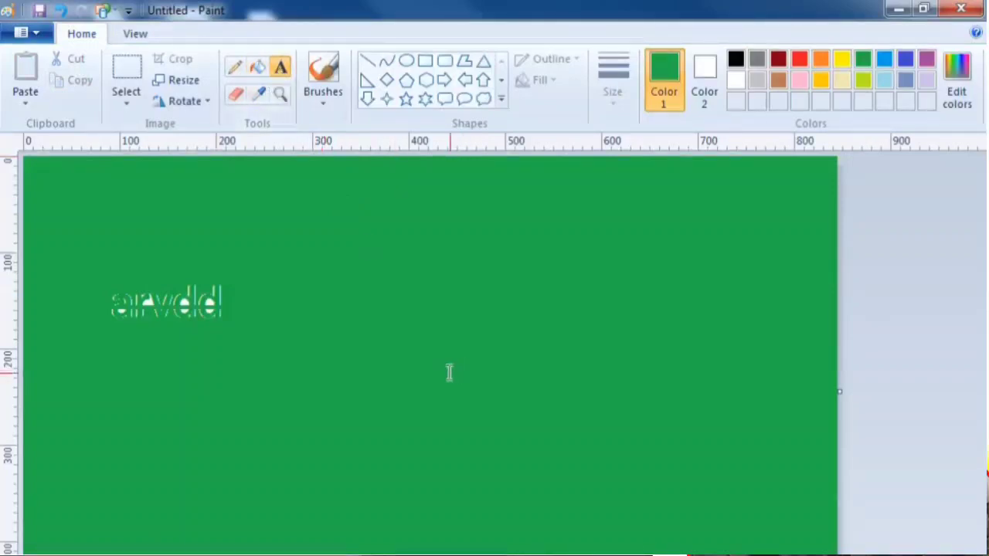
left_click(456, 373)
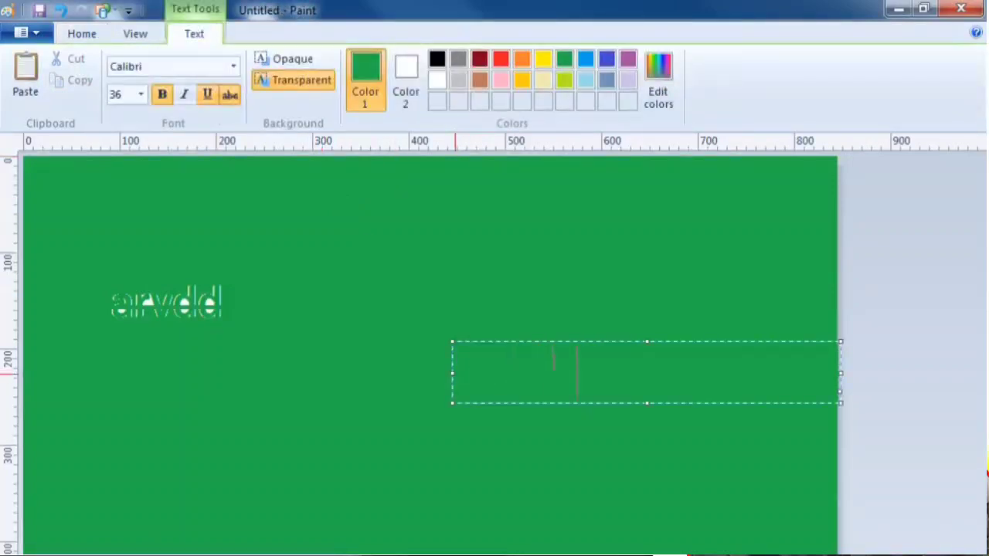
type("sdfdfdsfsdf")
left_click_drag(667, 371, 407, 380)
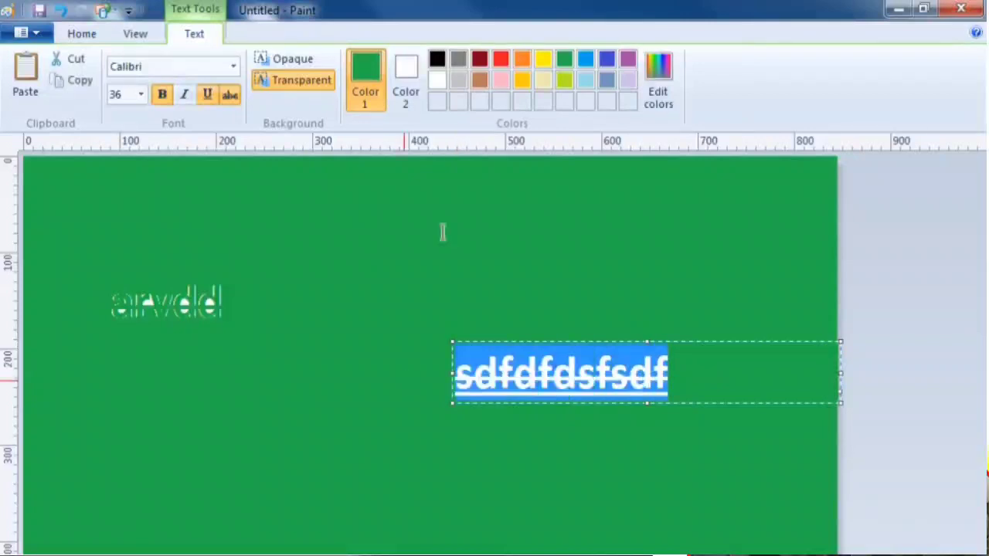
left_click(500, 58)
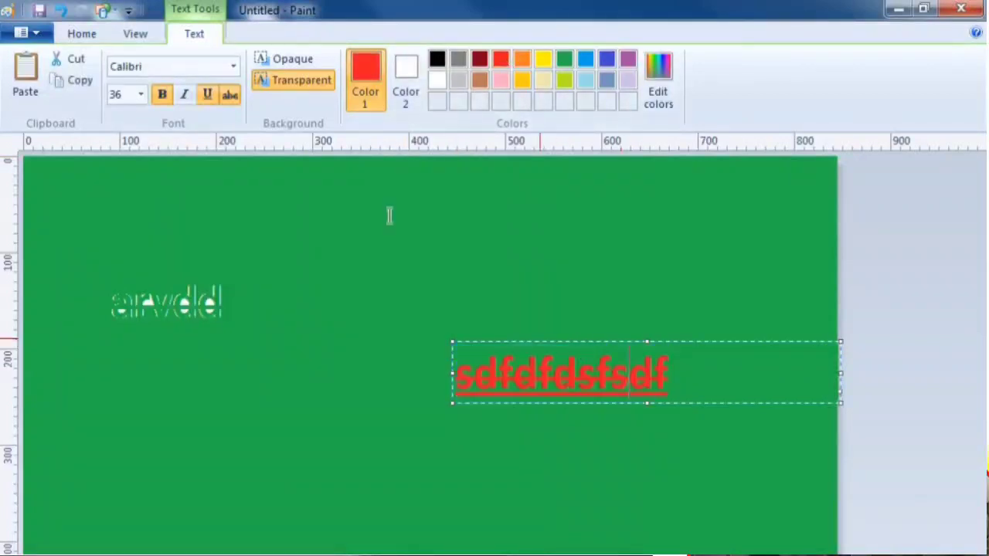
Try an opaque background on the red text's box and return it to transparent.
left_click(296, 62)
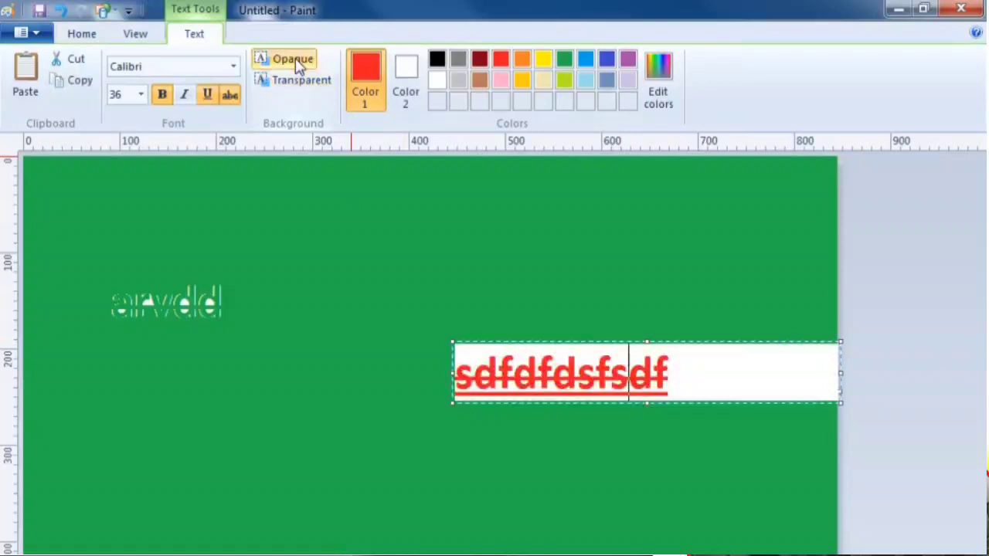
left_click(299, 82)
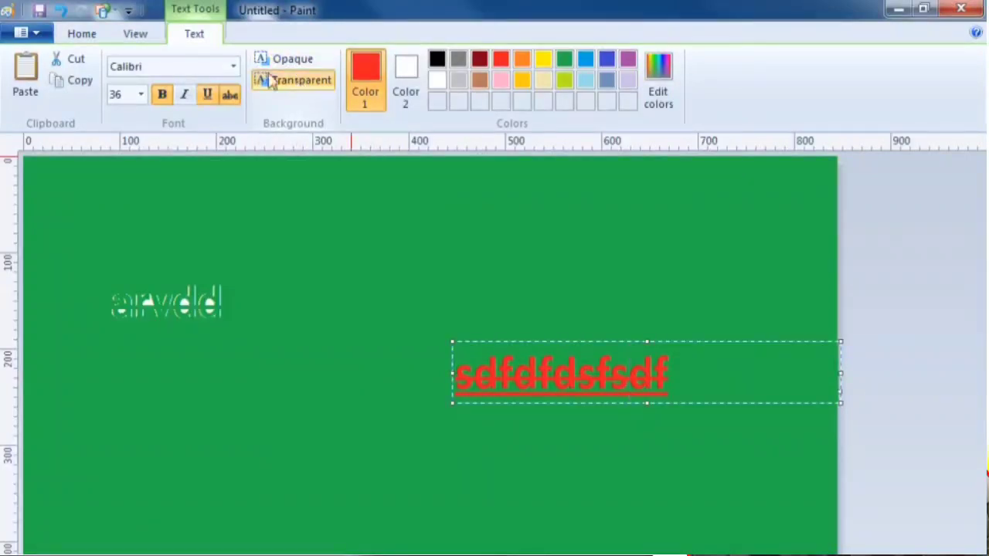
left_click(133, 37)
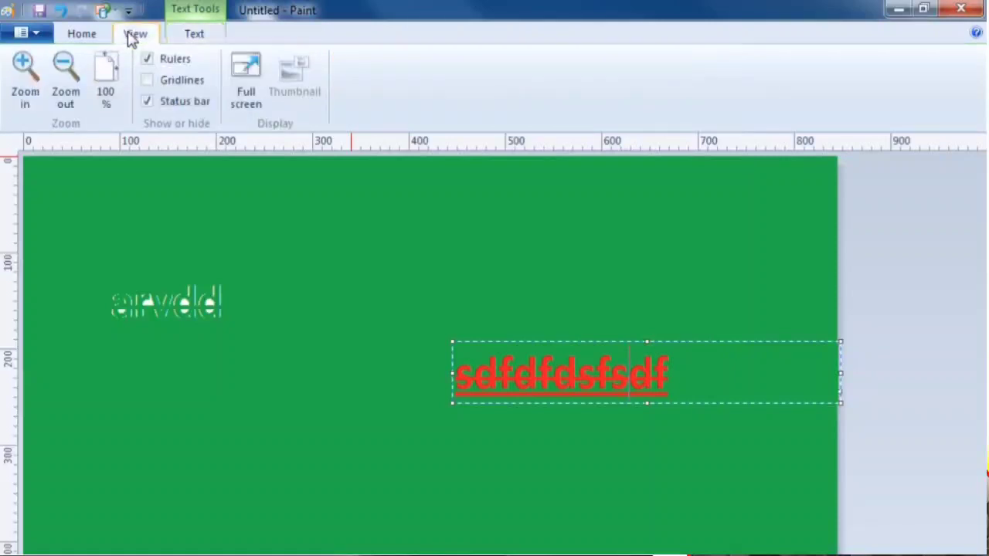
left_click(83, 37)
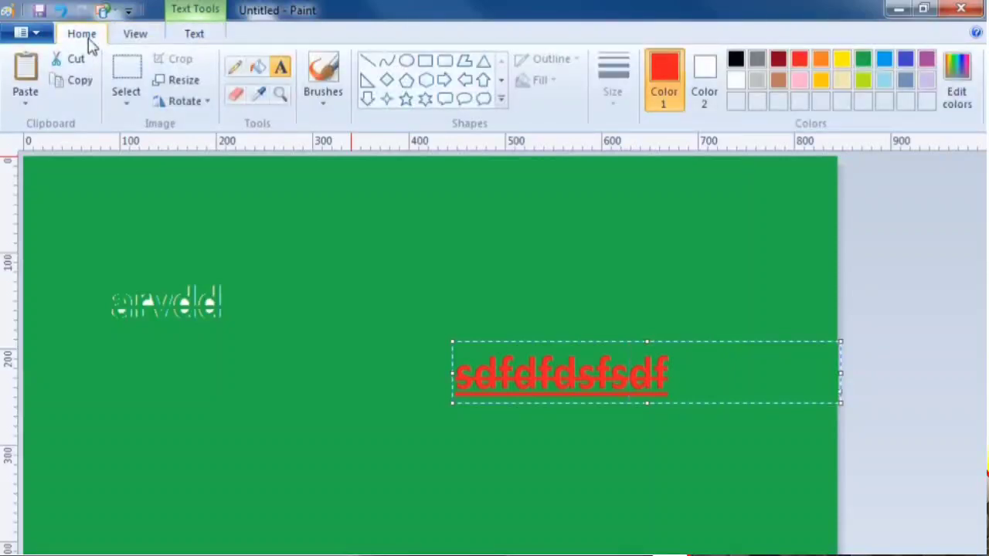
Zoom in closely on the red text "sdfdfdsfsdf" with the Magnifier.
left_click(280, 94)
left_click(523, 347)
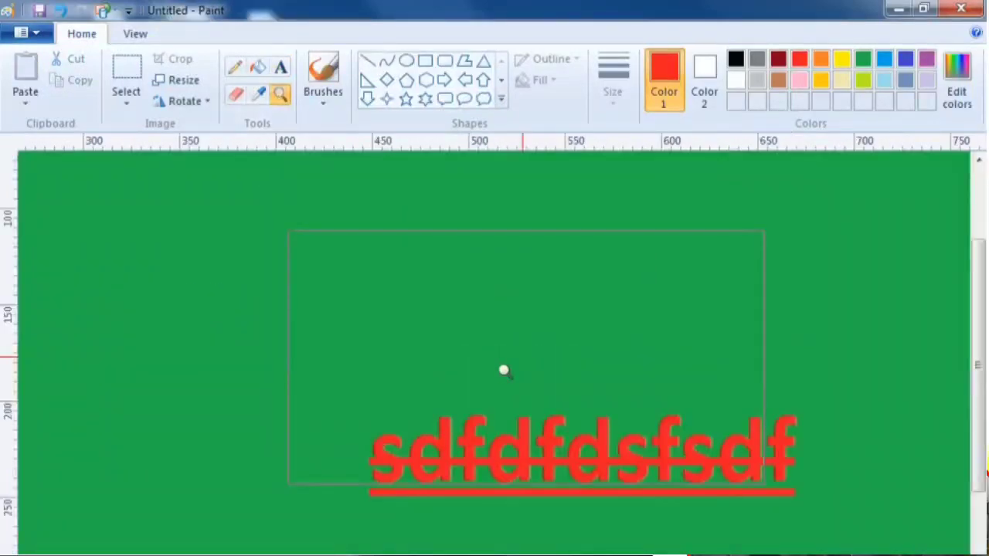
left_click(488, 445)
left_click(427, 346)
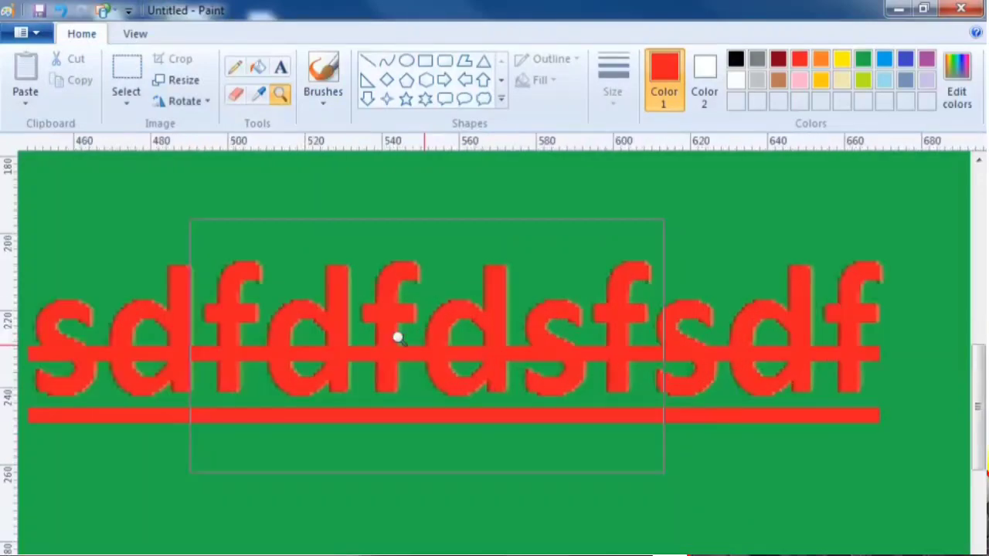
Zoom out until the whole canvas is in view and zoom back in on the area around "arvdd".
right_click(368, 325)
right_click(364, 316)
right_click(364, 316)
right_click(364, 314)
right_click(364, 314)
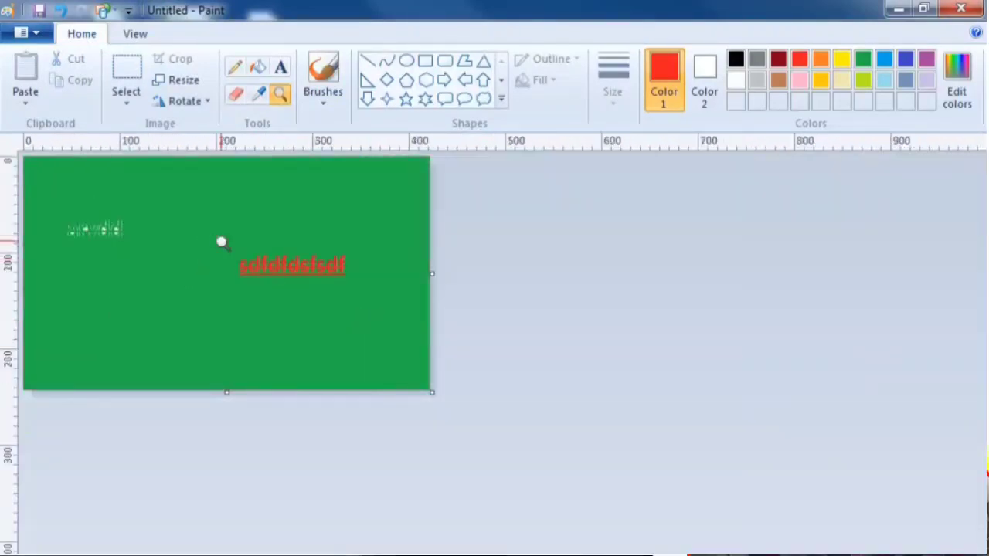
left_click(222, 243)
left_click(221, 241)
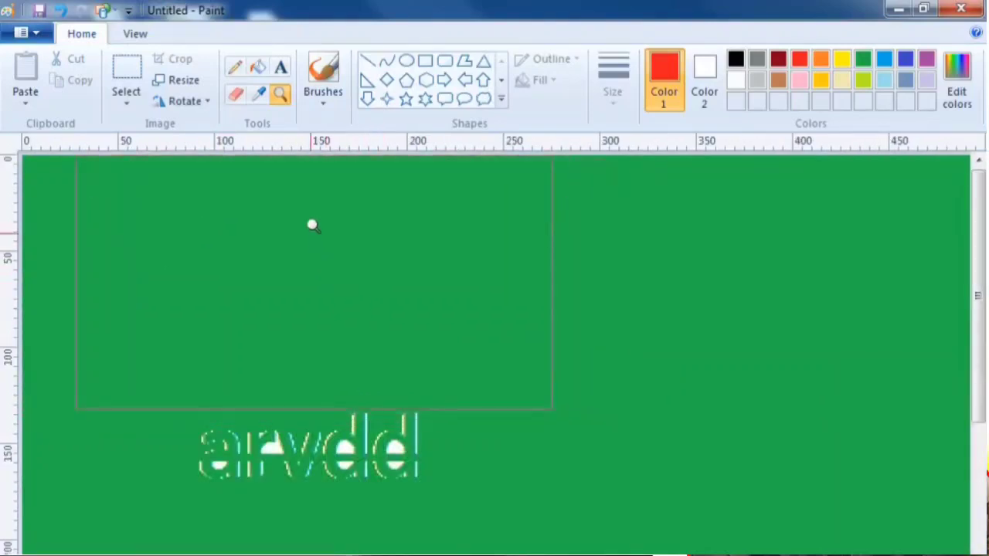
Paint a thick red stroke above "arvdd" with the Brush and a thin curved one across the text with Calligraphy brush 2.
left_click(327, 106)
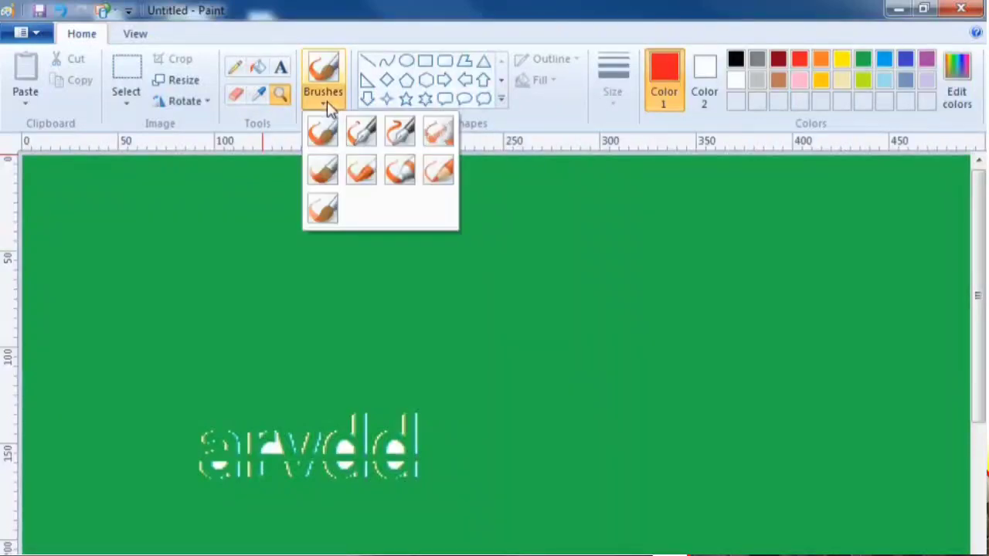
left_click(327, 144)
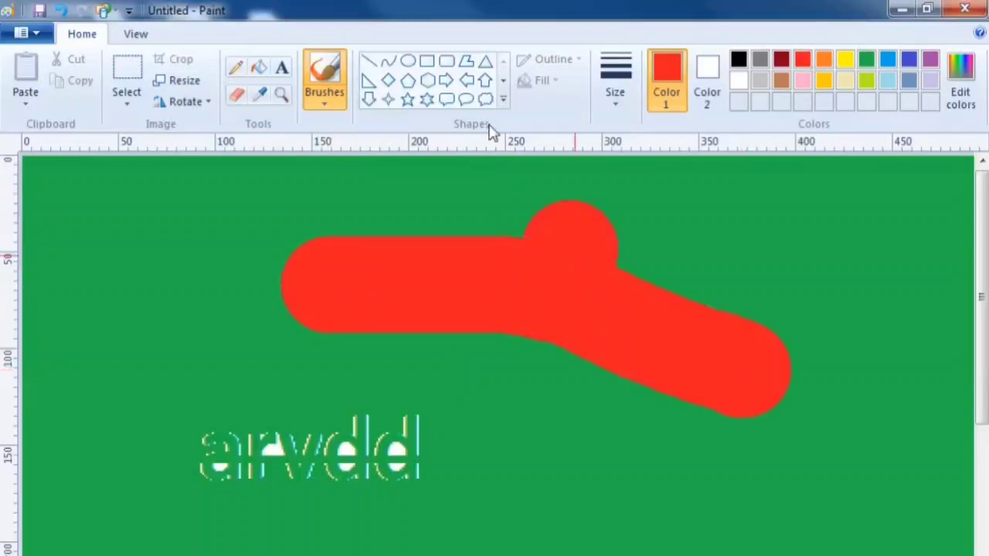
left_click(325, 104)
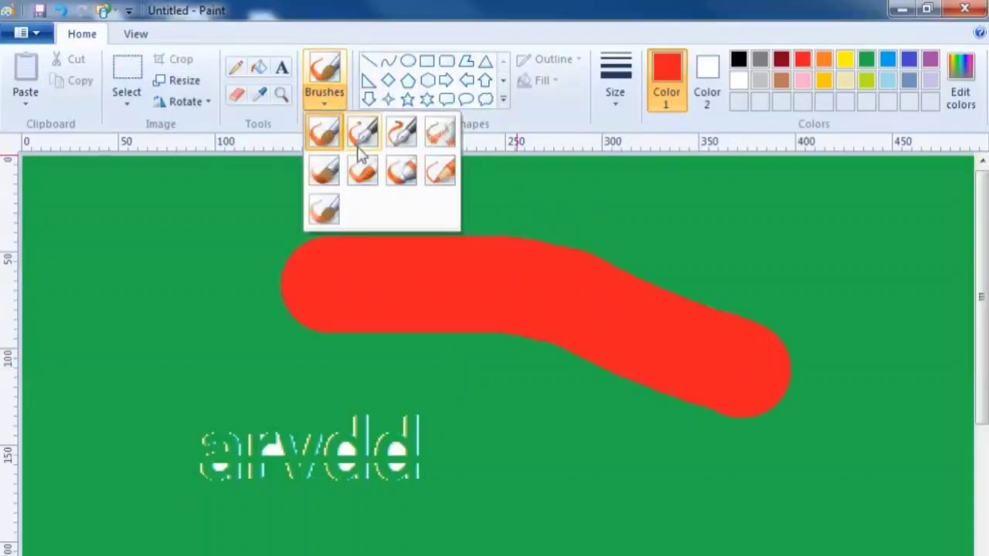
left_click(402, 133)
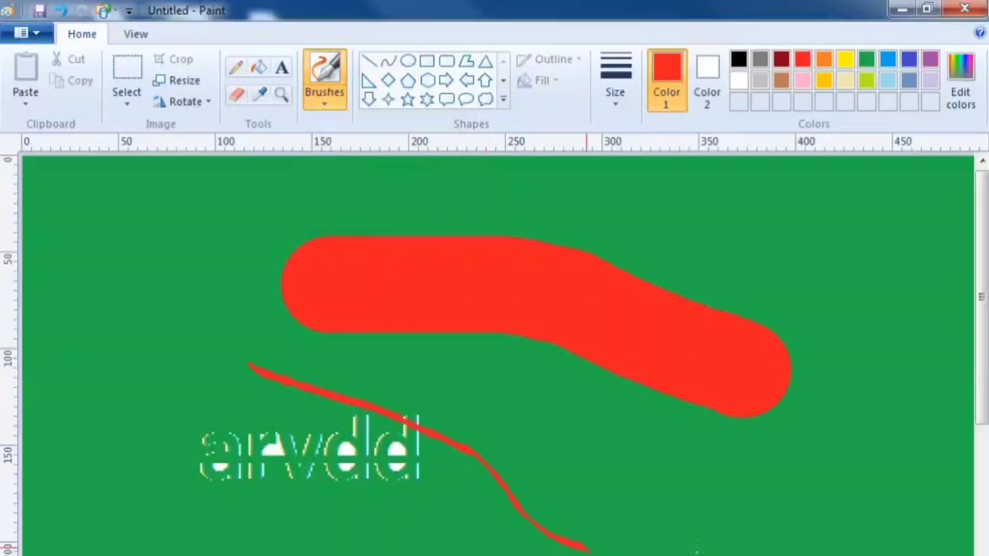
left_click(338, 105)
left_click(401, 135)
Spray red Airbrush strokes along the left side of "arvdd" and around the thick red stroke.
left_click(328, 105)
left_click(440, 133)
left_click_drag(158, 262, 155, 424)
mouse_move(599, 458)
left_mouse_down()
mouse_move(811, 400)
mouse_move(793, 260)
mouse_move(665, 207)
mouse_move(403, 179)
mouse_move(295, 224)
left_mouse_up()
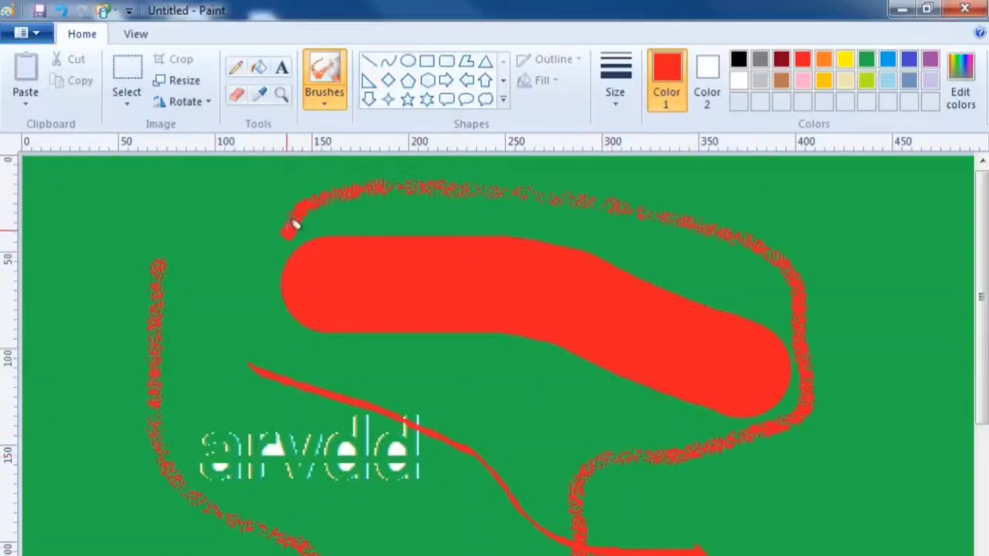
Undo the airbrush strokes and delete everything on the canvas.
left_click(504, 102)
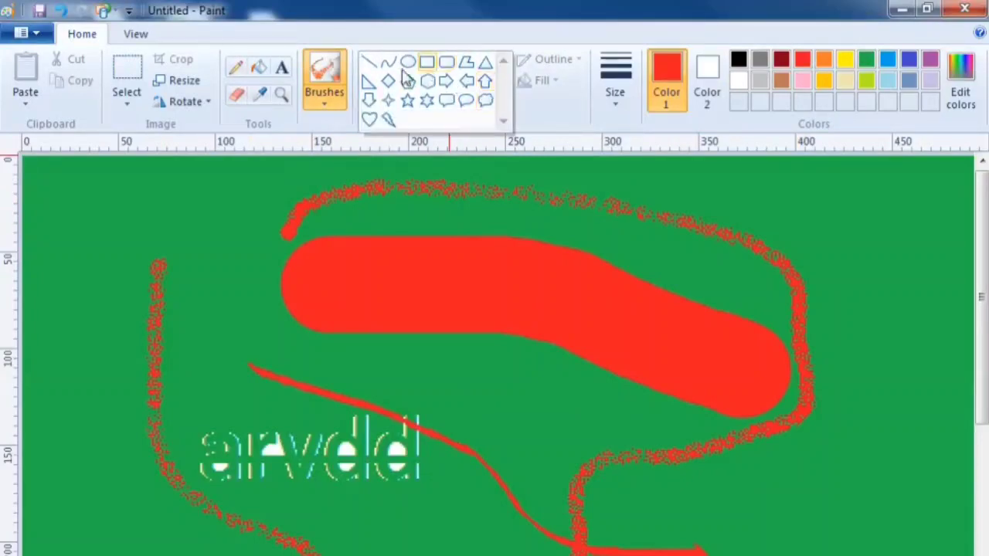
left_click(554, 311)
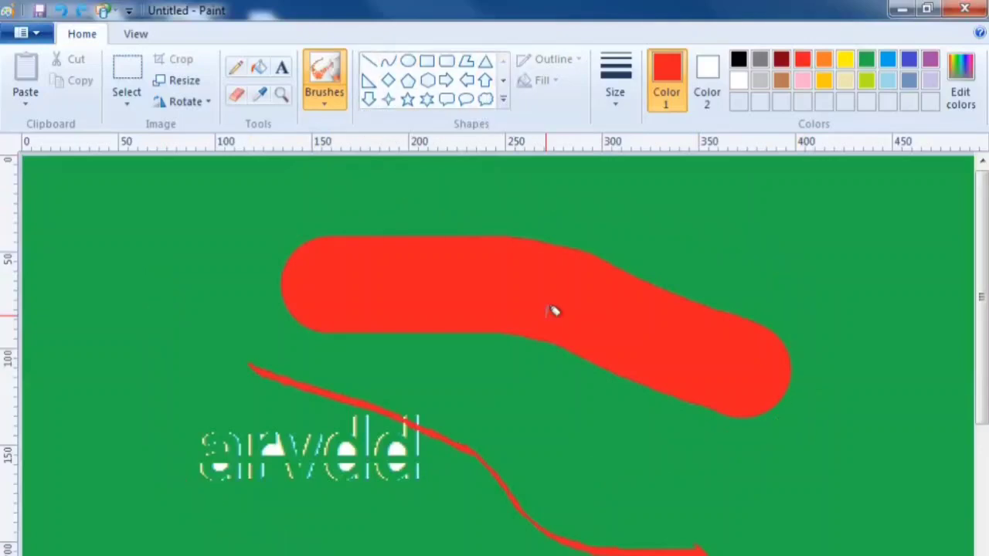
key("ctrl+a")
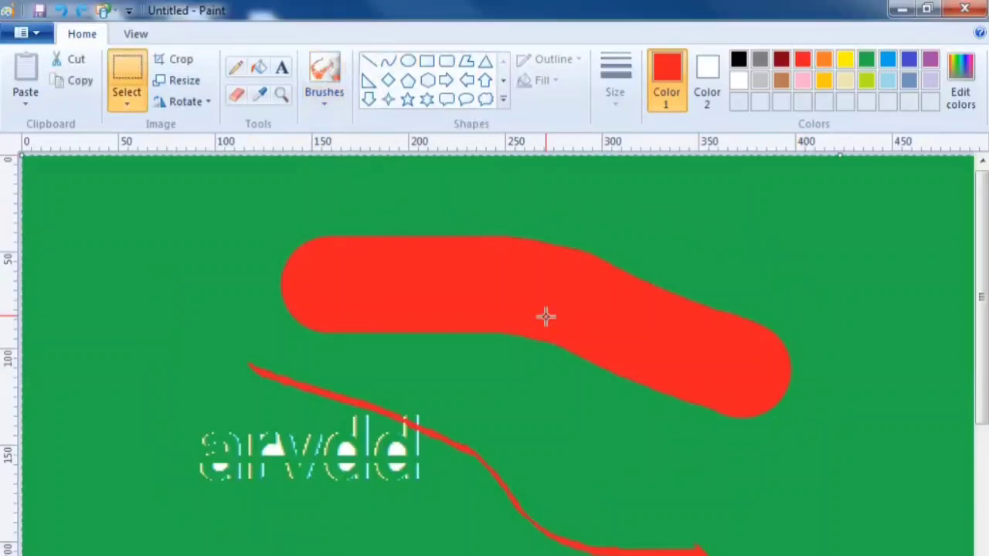
key("Delete")
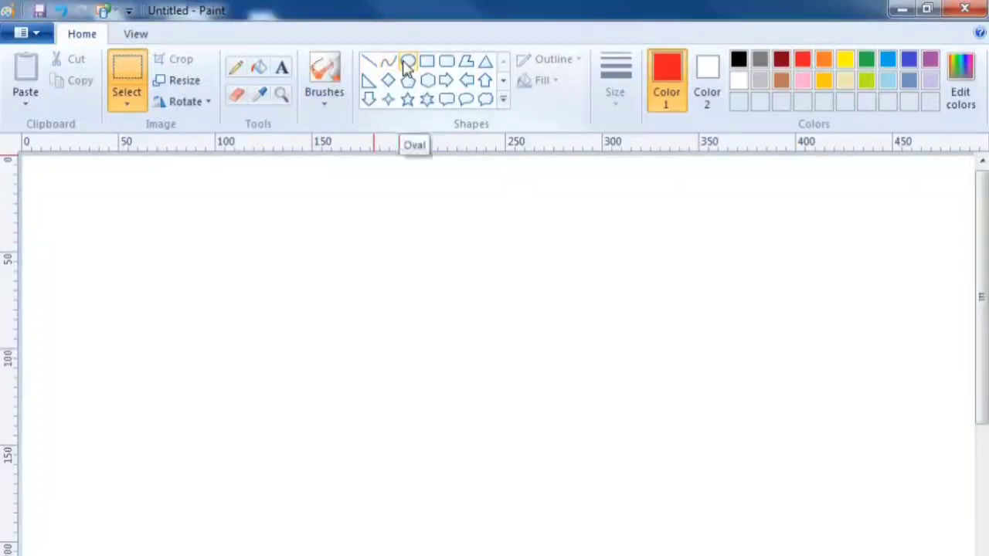
Draw a red oval about 110 px wide and 105 px high in the middle of the visible canvas.
left_click(407, 62)
left_click_drag(372, 269, 585, 470)
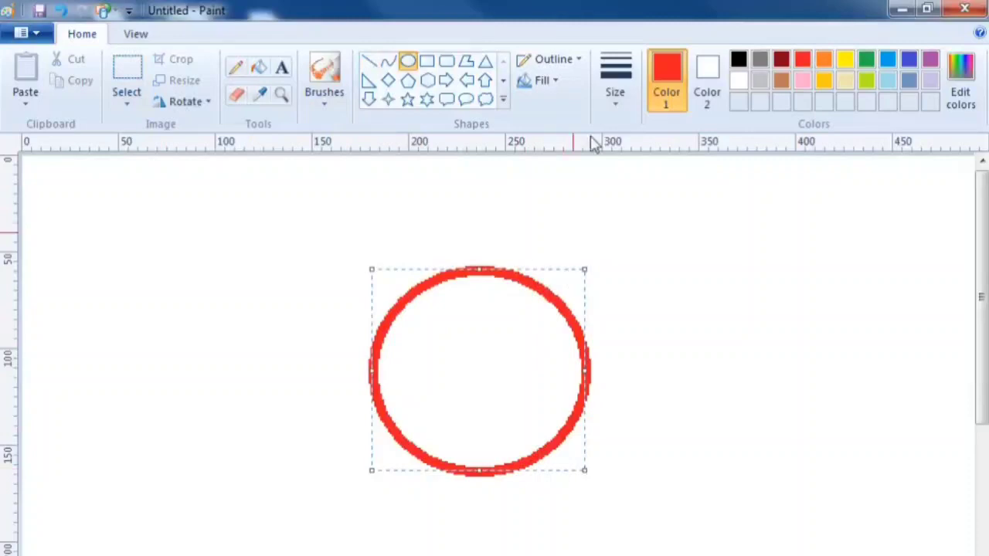
Set the red oval's outline to the thinnest line size and deselect the oval.
left_click(613, 99)
left_click(641, 160)
left_click(627, 95)
left_click(632, 134)
left_click(631, 106)
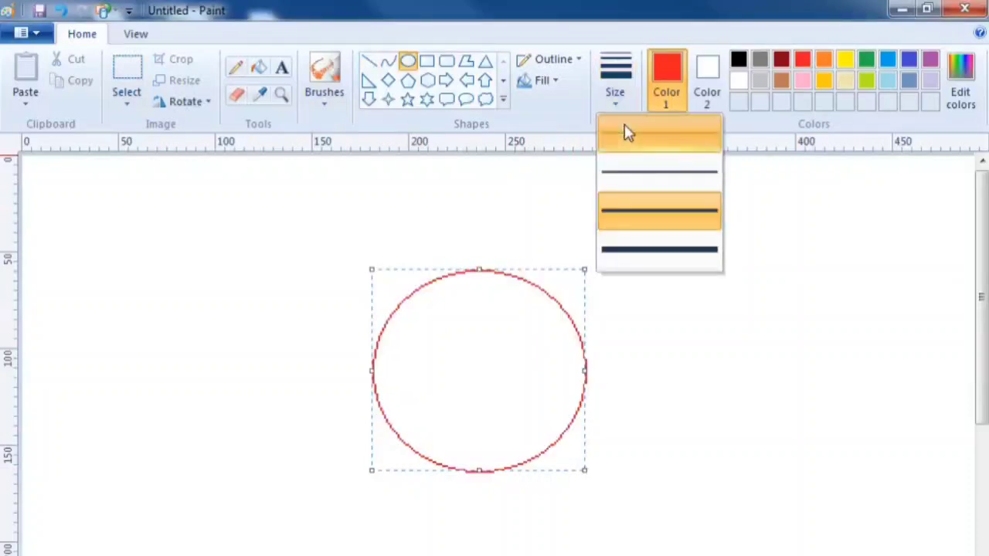
left_click(625, 132)
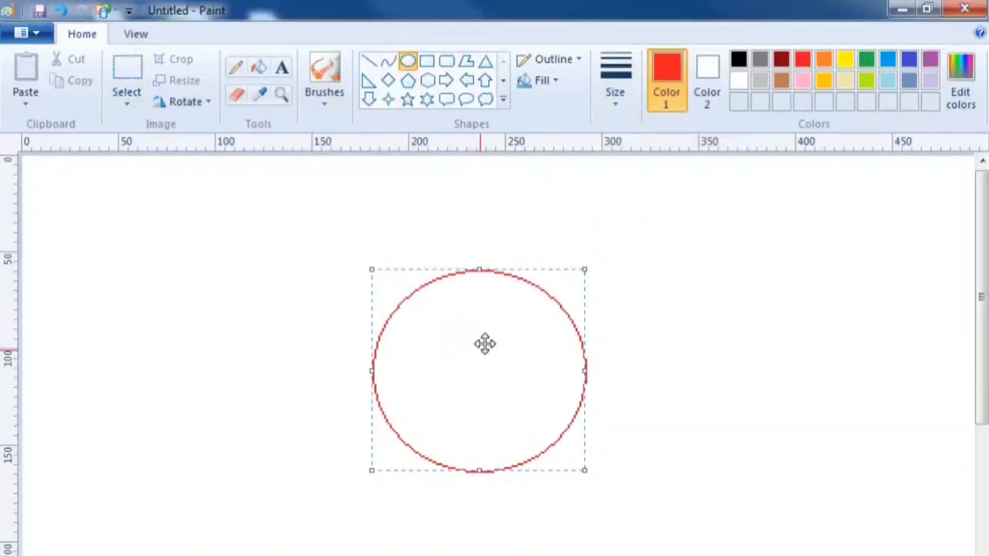
left_click(362, 281)
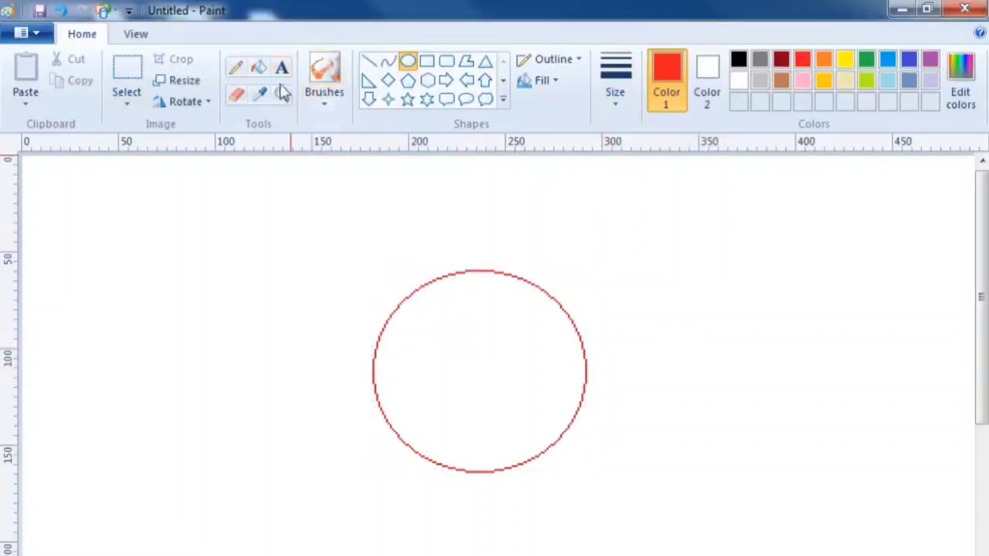
Return the canvas to normal magnification and erase the red oval completely with the Eraser.
left_click(281, 96)
right_click(437, 340)
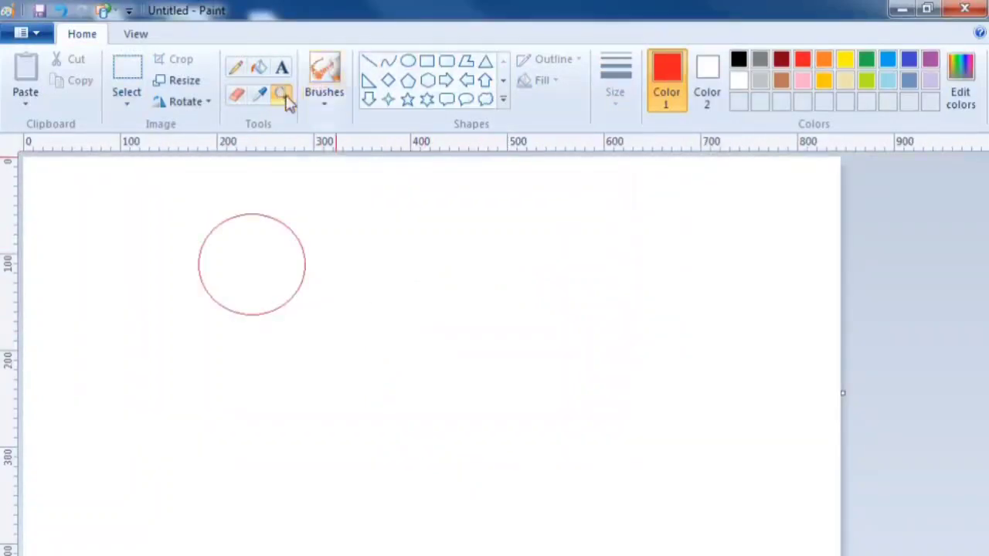
left_click(325, 286)
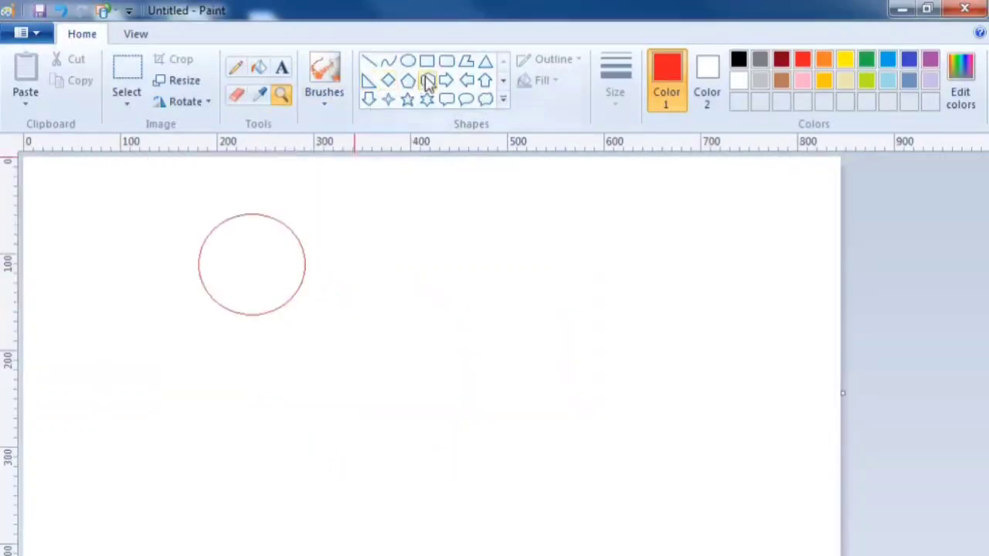
left_click(237, 94)
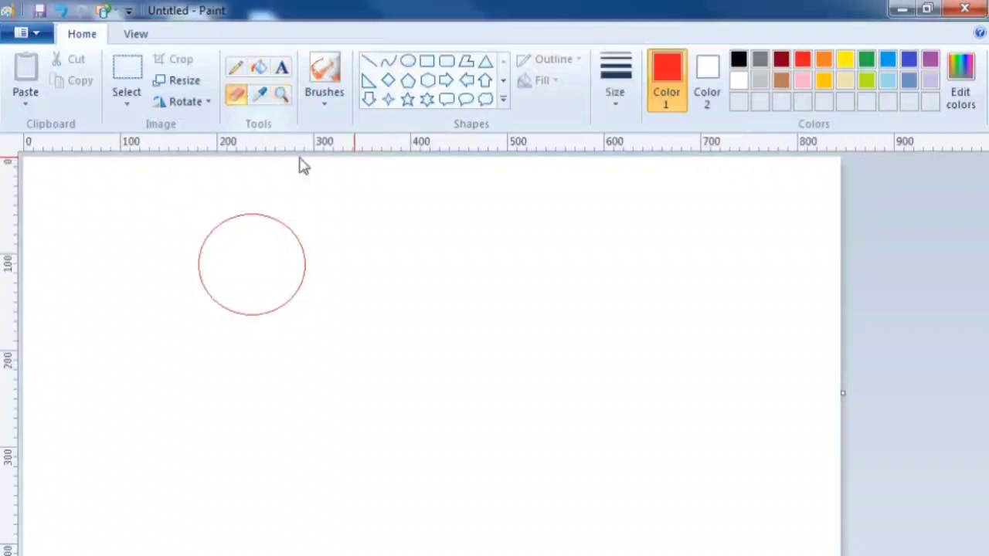
mouse_move(287, 234)
left_mouse_down()
mouse_move(282, 281)
mouse_move(232, 332)
mouse_move(141, 304)
mouse_move(168, 266)
mouse_move(235, 229)
mouse_move(292, 205)
mouse_move(330, 215)
mouse_move(303, 273)
mouse_move(223, 298)
left_mouse_up()
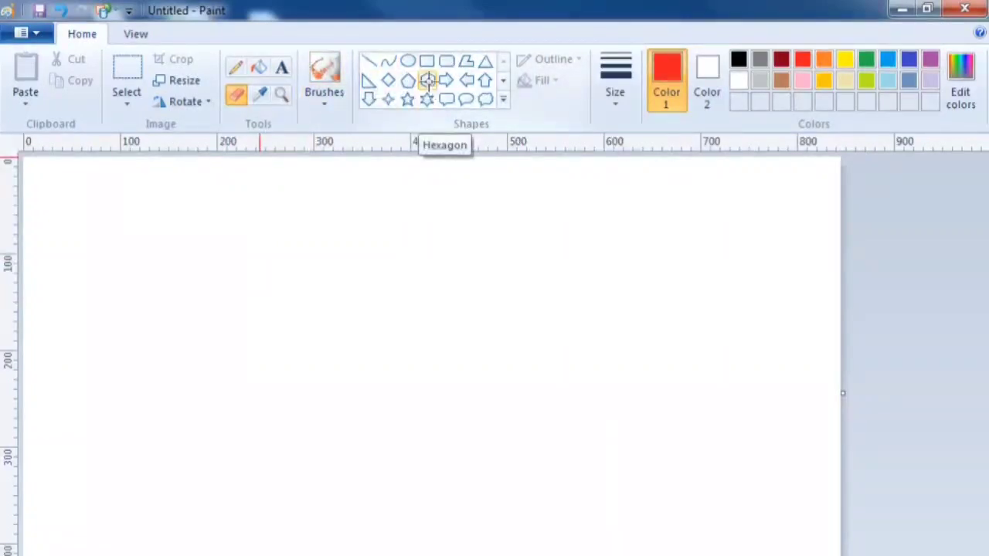
Draw a red hexagon about 147 px wide and 135 px high in the right half of the canvas.
left_click(428, 83)
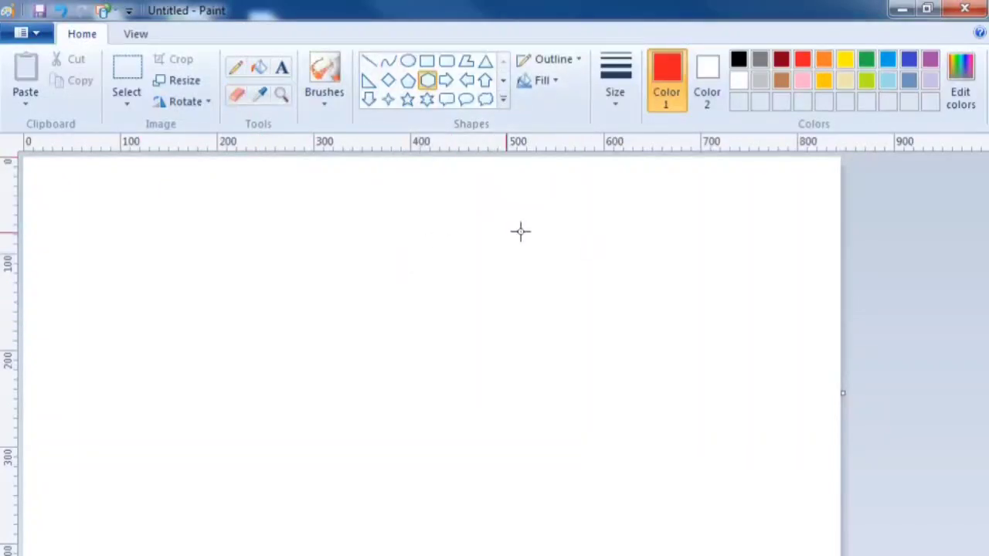
left_click_drag(520, 233, 652, 397)
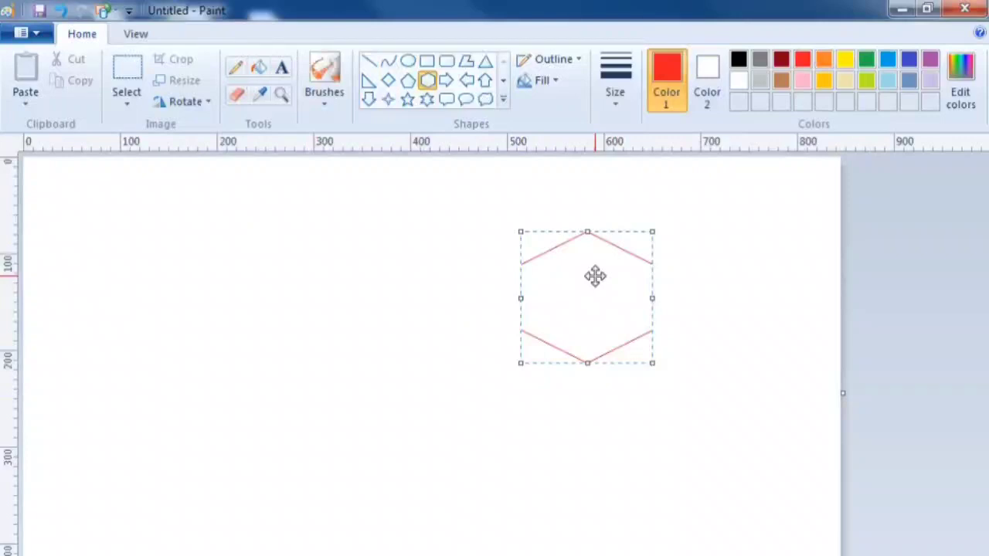
left_click_drag(521, 232, 510, 233)
Draw a red circle about 175 px in diameter and move it so that it surrounds the hexagon.
left_click(407, 61)
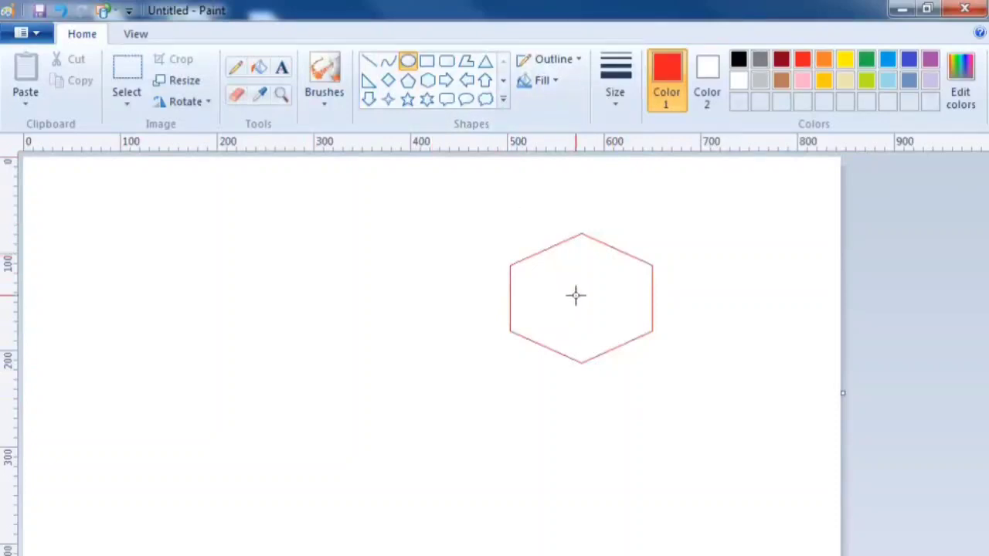
left_click_drag(576, 295, 745, 467)
mouse_move(663, 393)
left_mouse_down()
mouse_move(581, 330)
mouse_move(572, 302)
mouse_move(586, 312)
left_mouse_up()
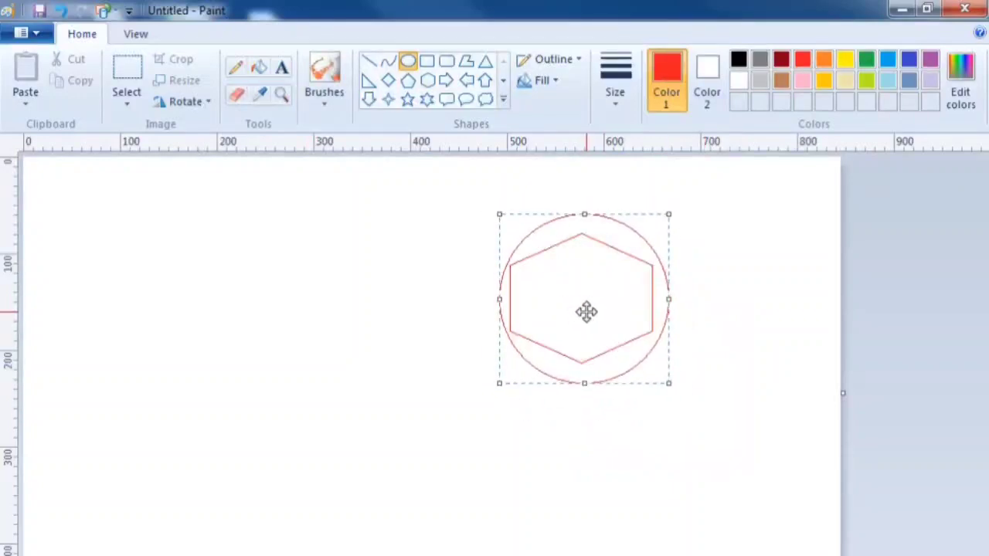
Recolor the circle's outline yellow and move the circle to the left of the red hexagon.
left_click(846, 63)
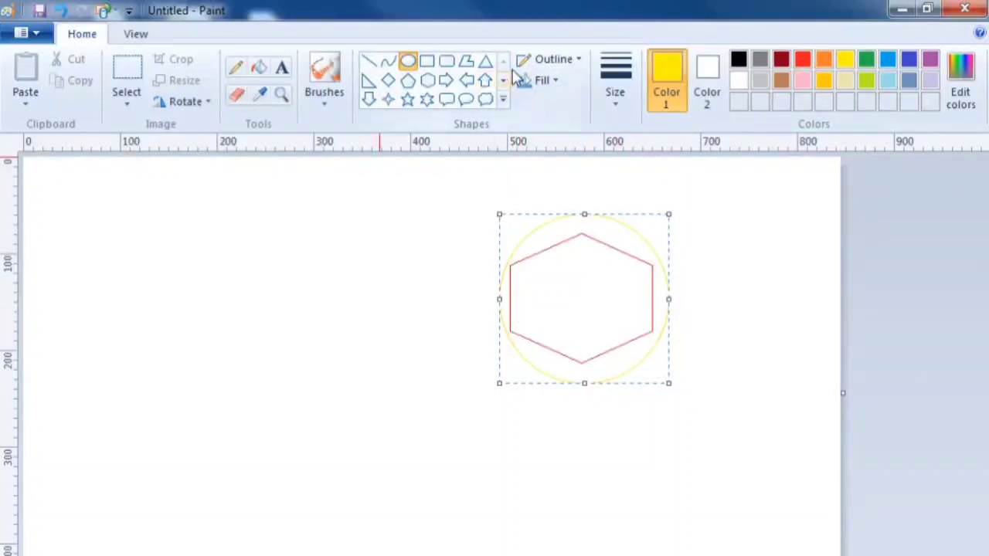
left_click_drag(499, 287, 287, 288)
left_click_drag(378, 288, 364, 289)
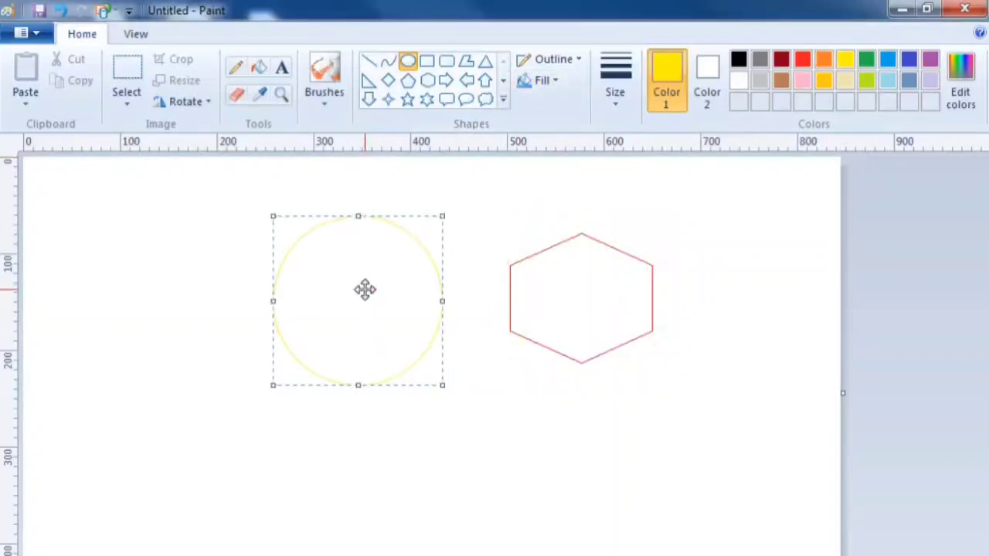
left_click(575, 68)
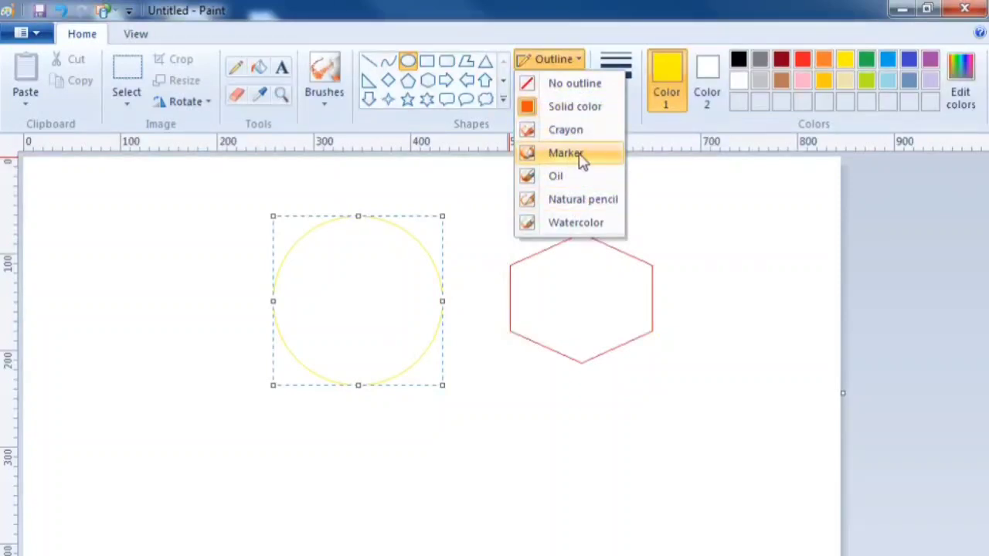
left_click(518, 247)
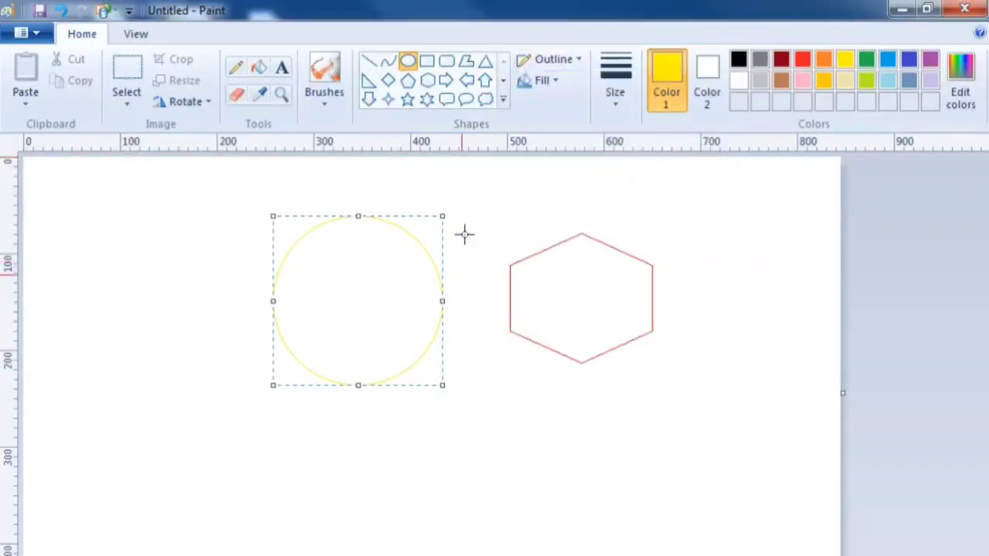
left_click(561, 88)
left_click(600, 410)
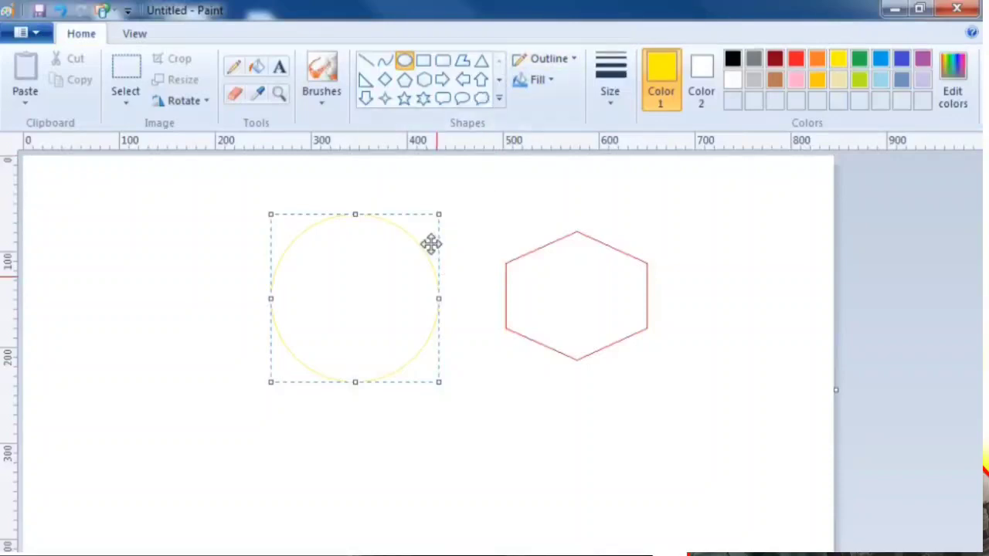
Give the yellow circle a solid color fill and move it slightly up and to the right.
left_click(541, 80)
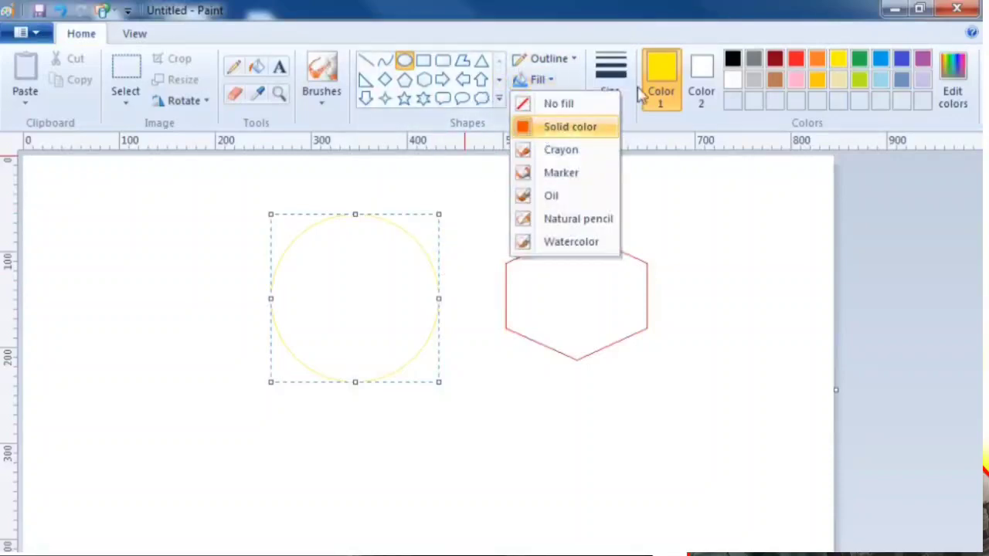
left_click(541, 128)
left_click_drag(394, 292, 435, 265)
Draw a yellow-outlined hexagon about 160 px wide and high left of the circle, with a solid dark red fill.
left_click(423, 80)
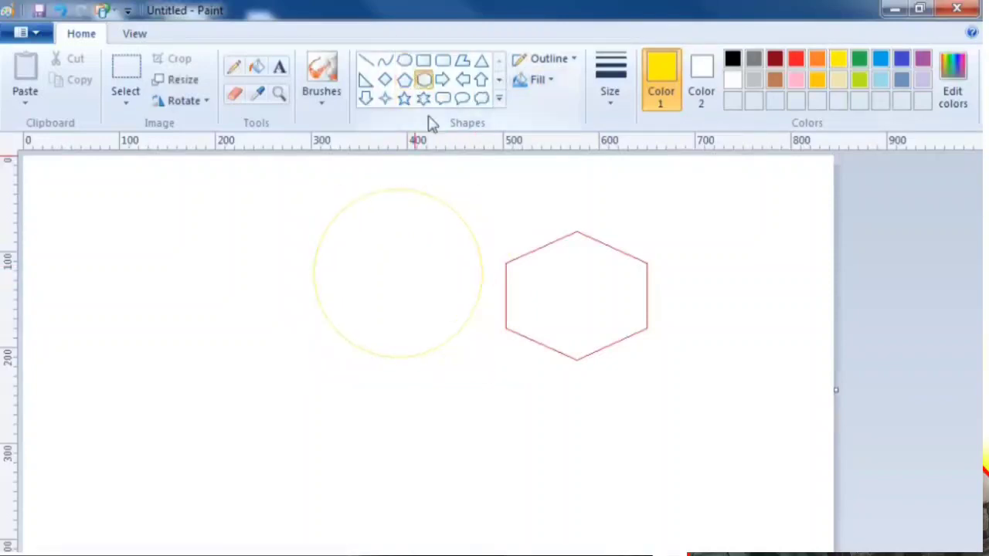
left_click_drag(142, 245, 296, 399)
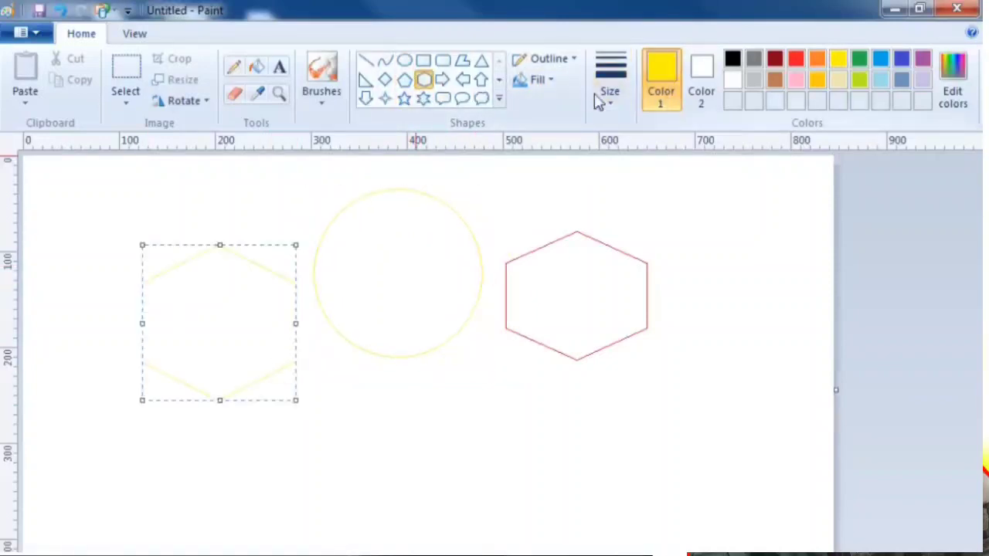
left_click(539, 82)
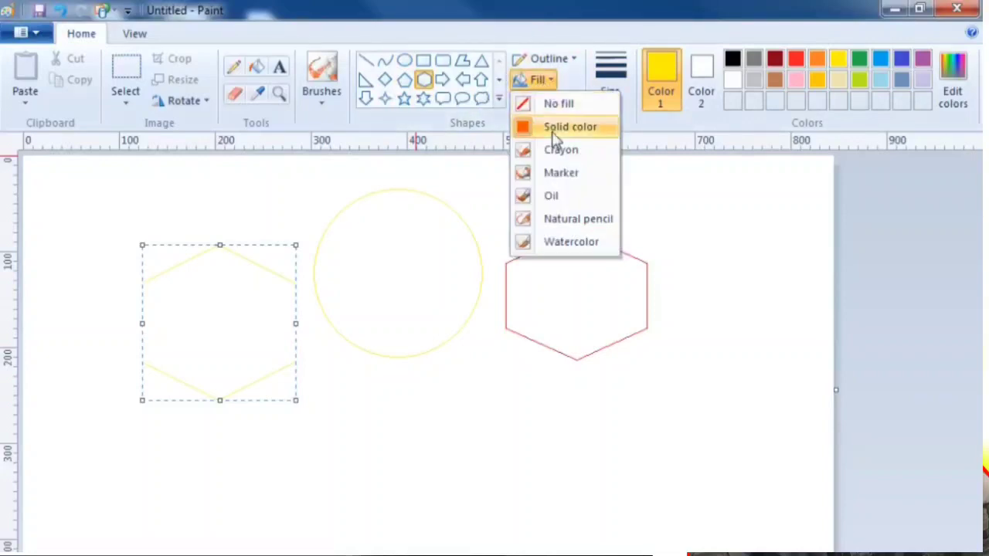
left_click(553, 131)
left_click(709, 89)
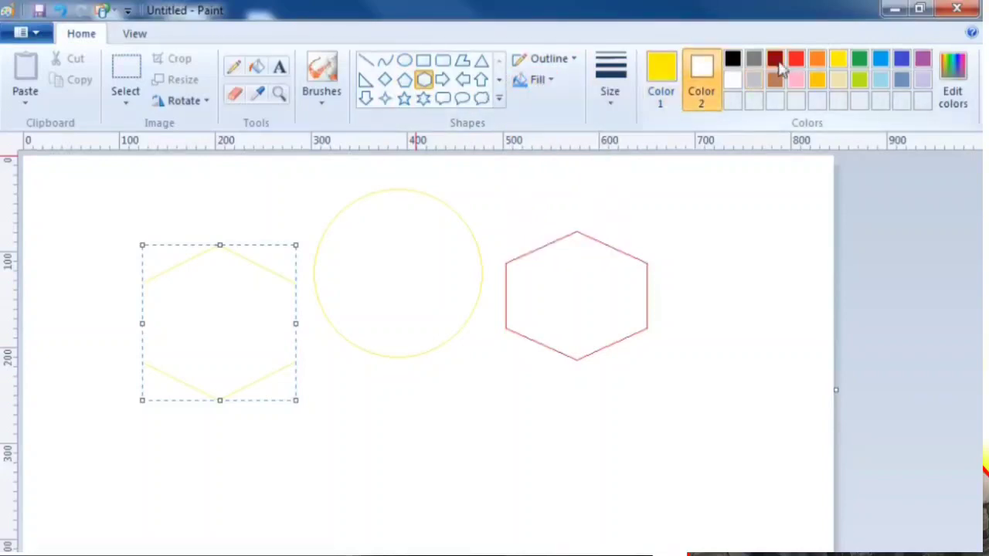
left_click(776, 60)
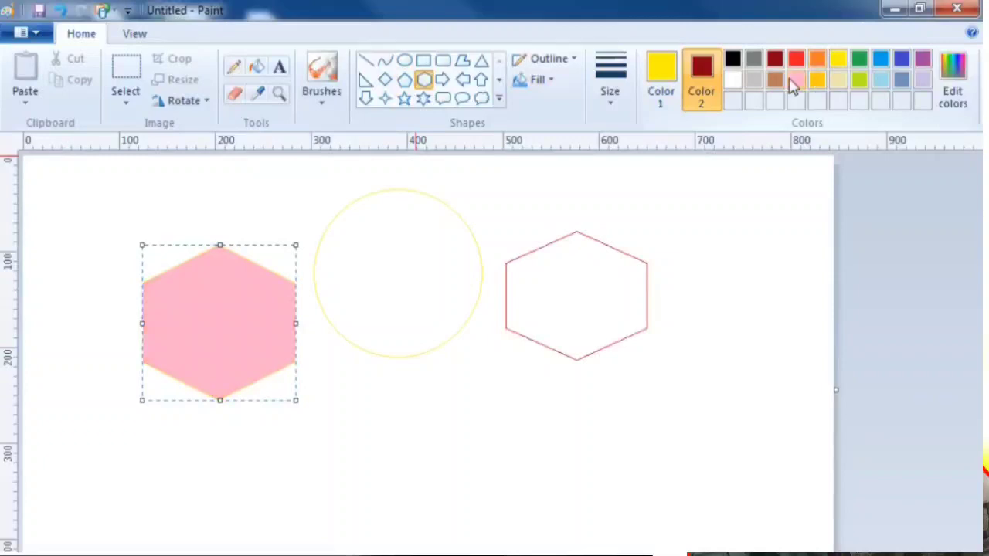
Draw another solid-filled hexagon about 140 px wide and 170 px high at the red hexagon's right edge, with the thickest outline.
left_click(551, 81)
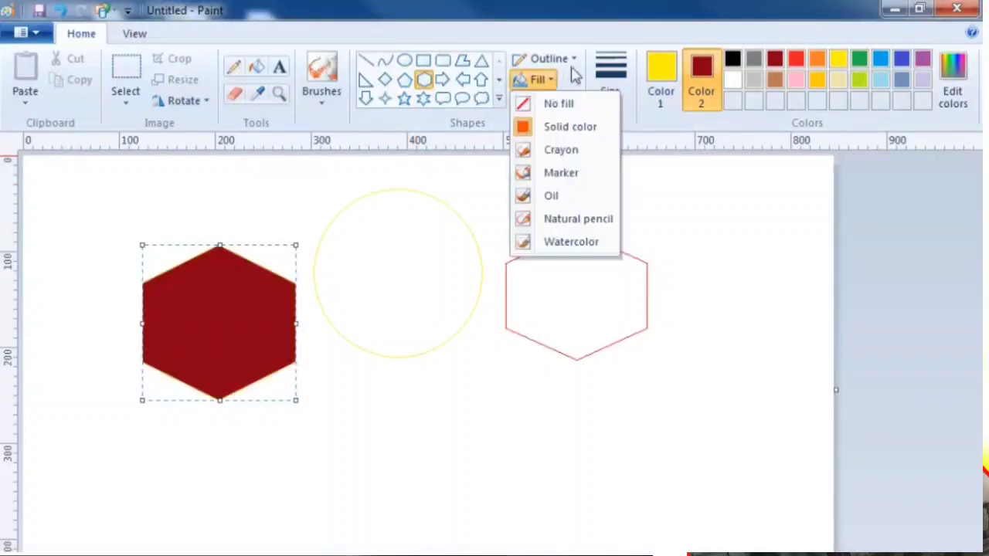
left_click(534, 127)
left_click_drag(645, 184, 779, 349)
left_click(618, 104)
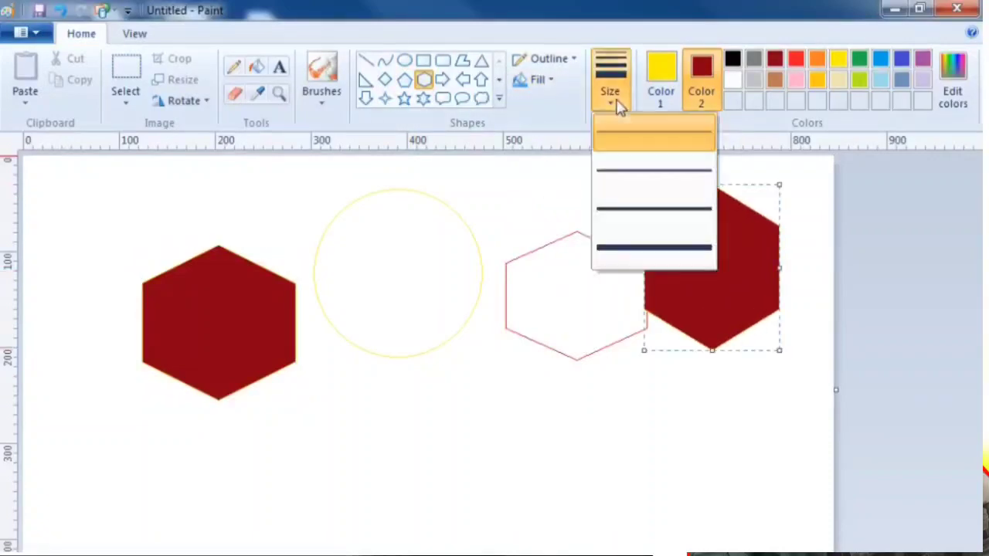
left_click(636, 257)
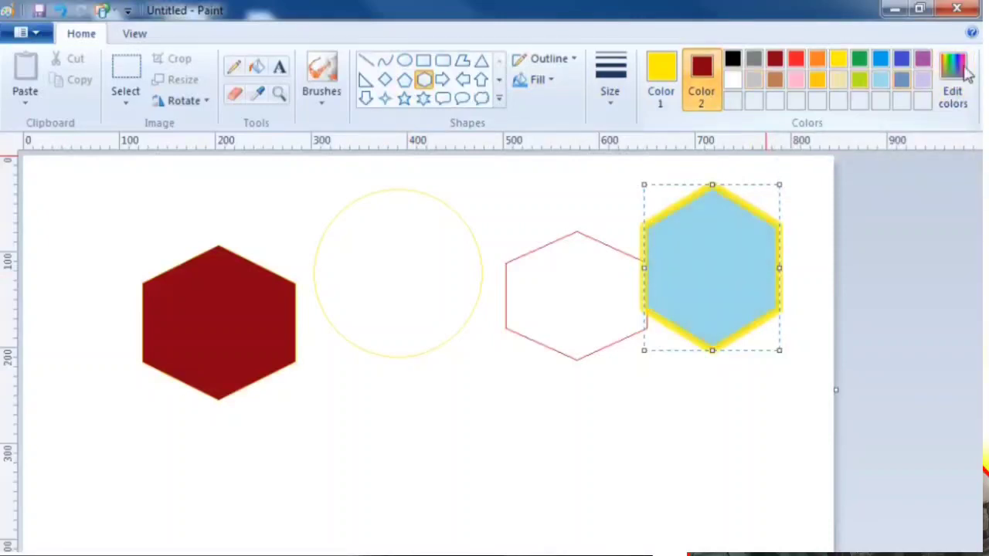
Define a custom maroon color (red 122, green 14, blue 47) and apply it as the rightmost hexagon's fill.
left_click(959, 74)
left_click_drag(544, 302, 617, 264)
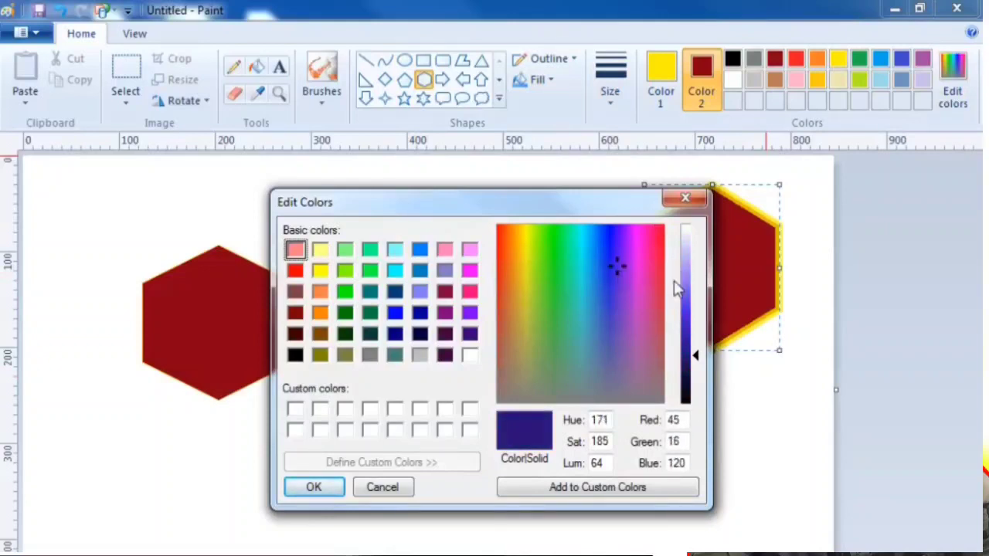
left_click(655, 264)
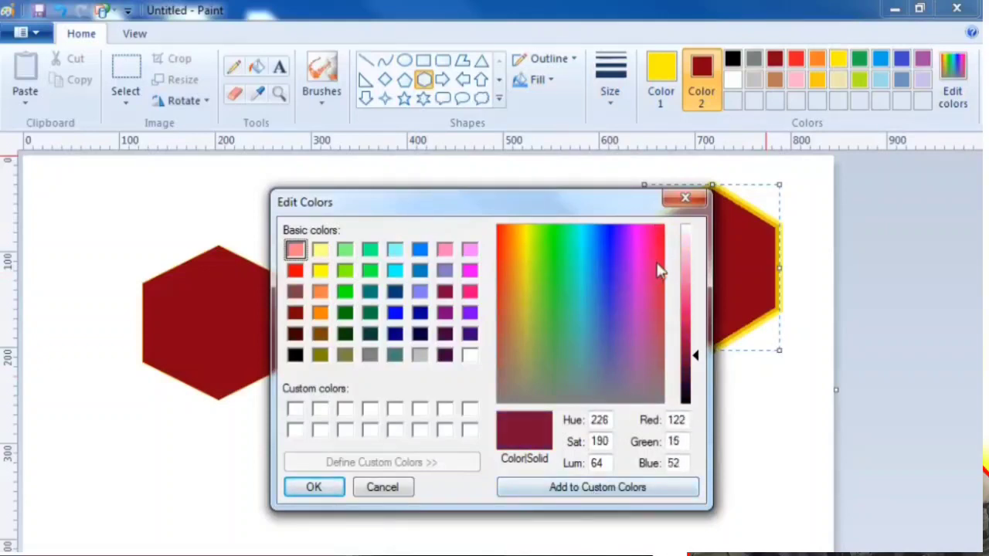
left_click(619, 488)
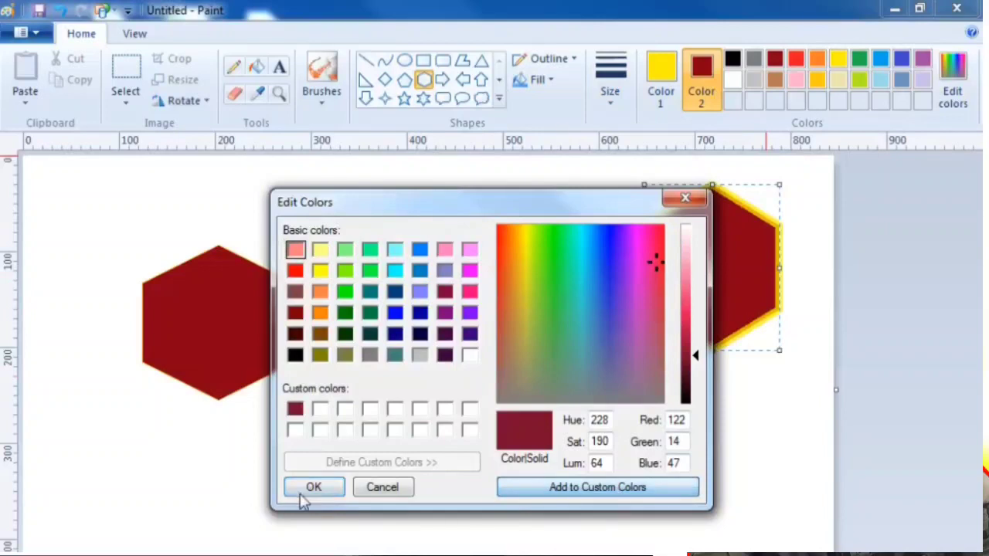
left_click(314, 487)
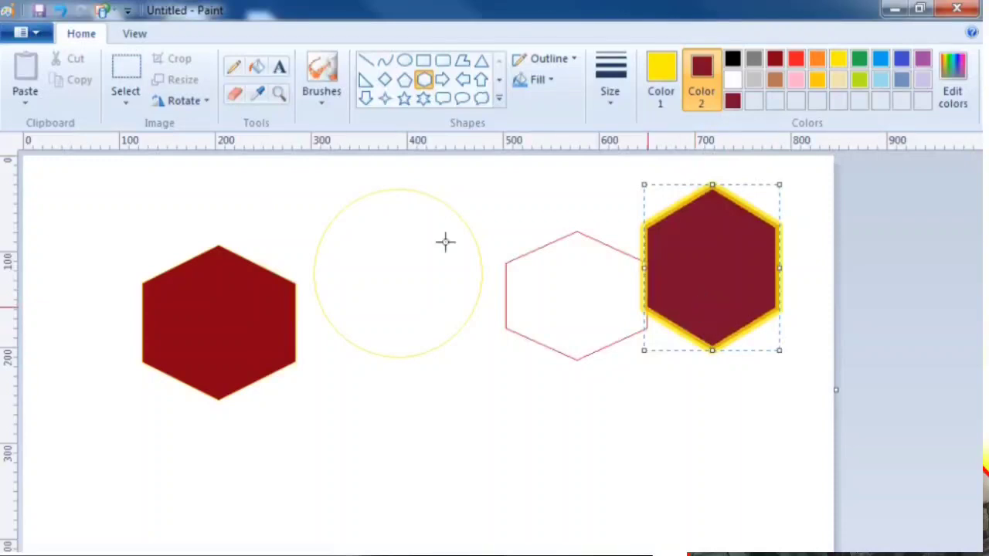
Zoom the picture in and out and return the view to 100 %.
left_click(139, 36)
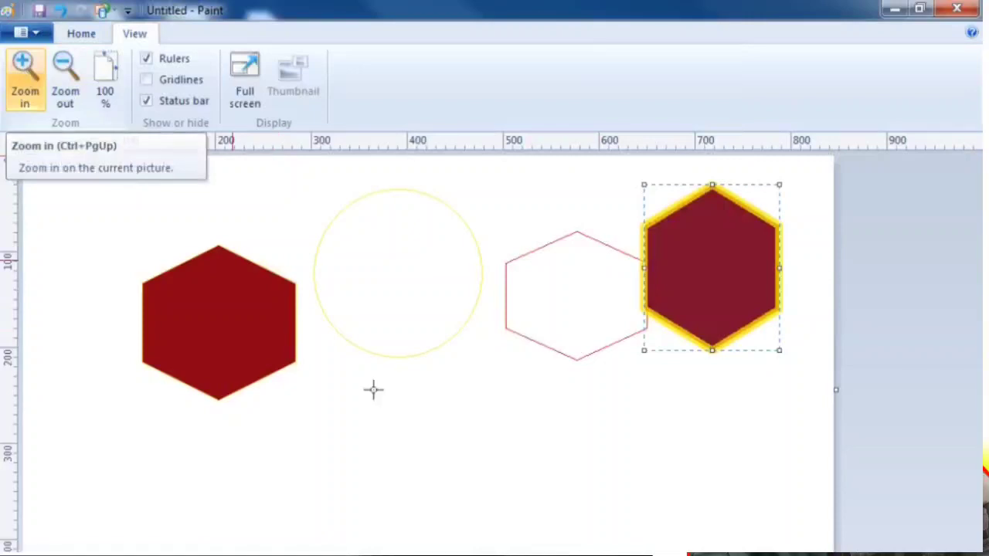
left_click(25, 78)
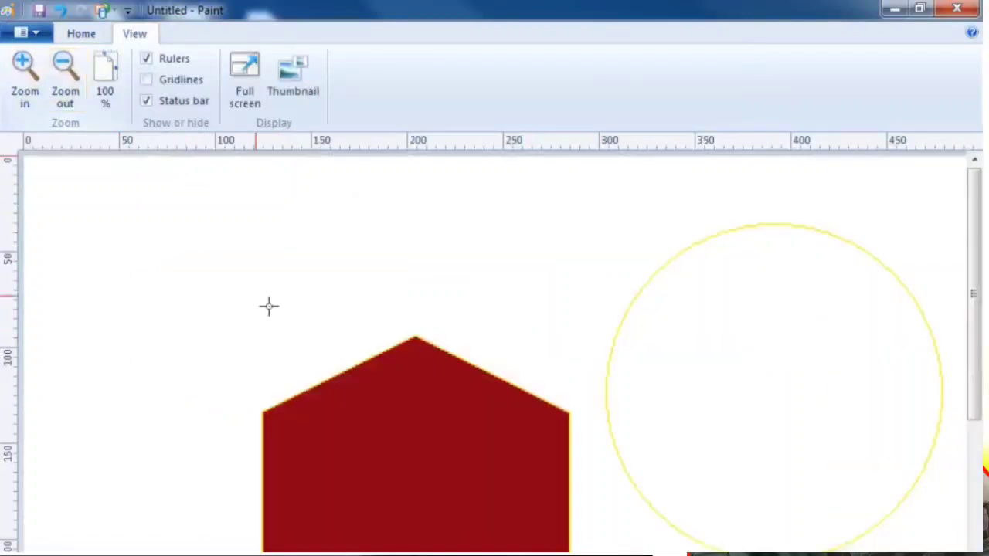
left_click(66, 94)
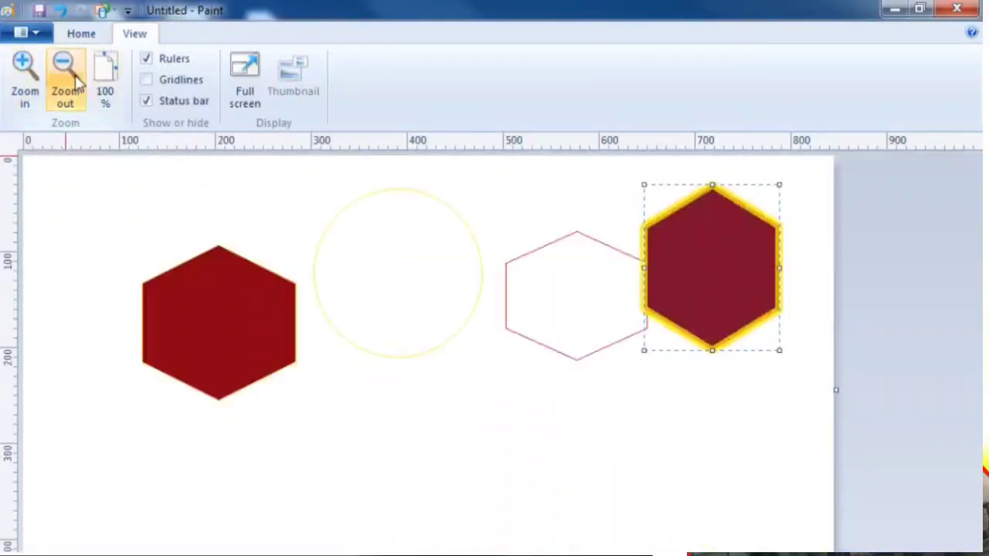
left_click(77, 82)
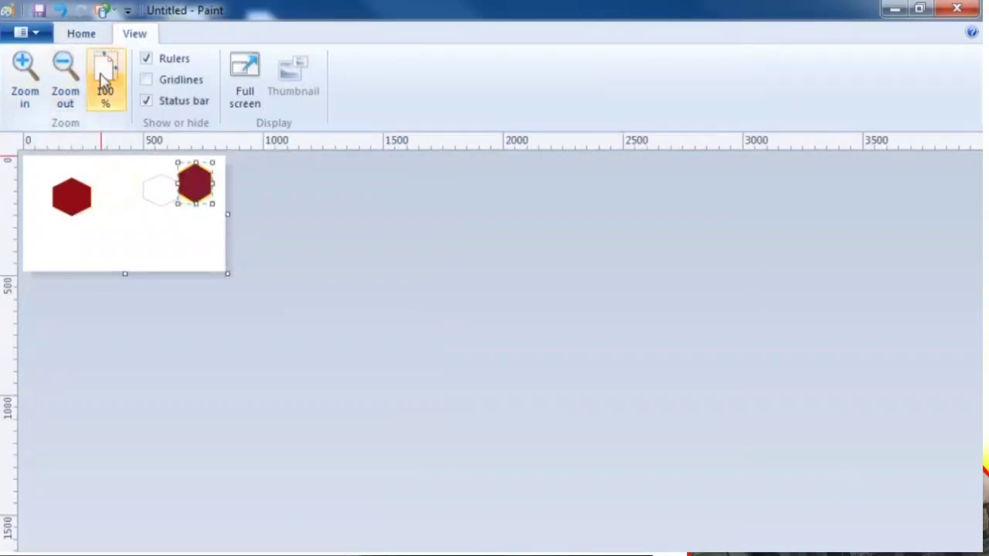
left_click(105, 81)
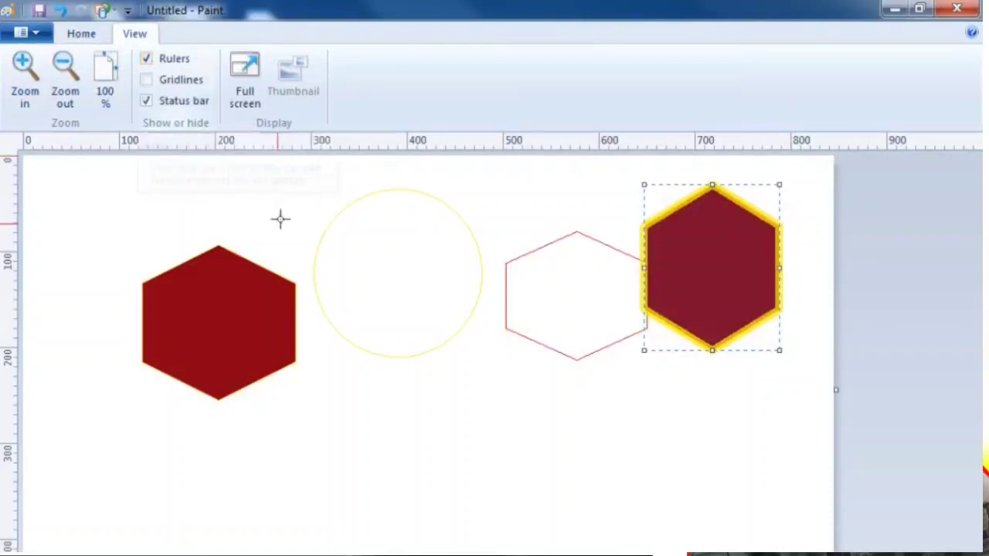
Toggle the rulers and the gridlines and back, and view the picture in full screen before returning to the editing view.
left_click(155, 61)
left_click(155, 62)
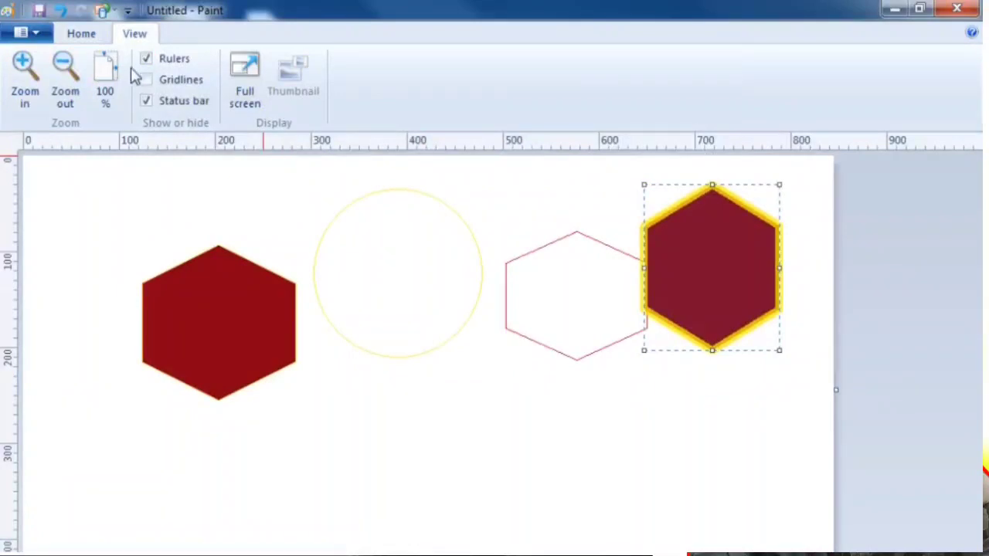
left_click(149, 82)
left_click(148, 81)
left_click(246, 87)
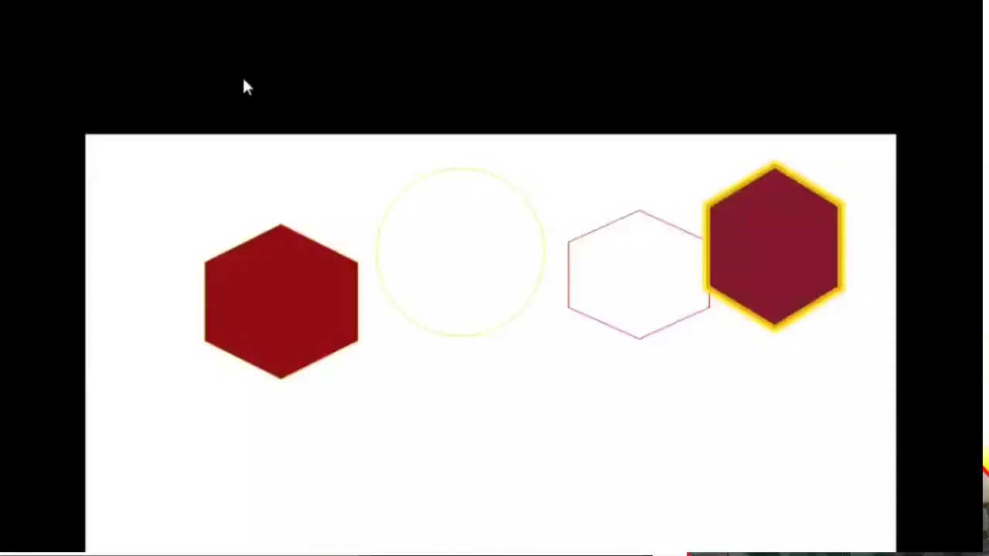
left_click(244, 80)
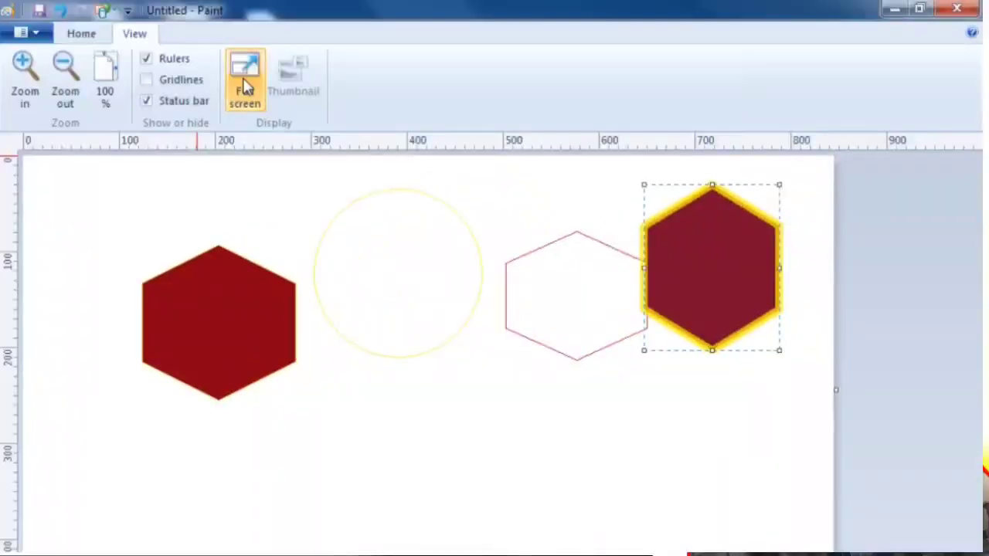